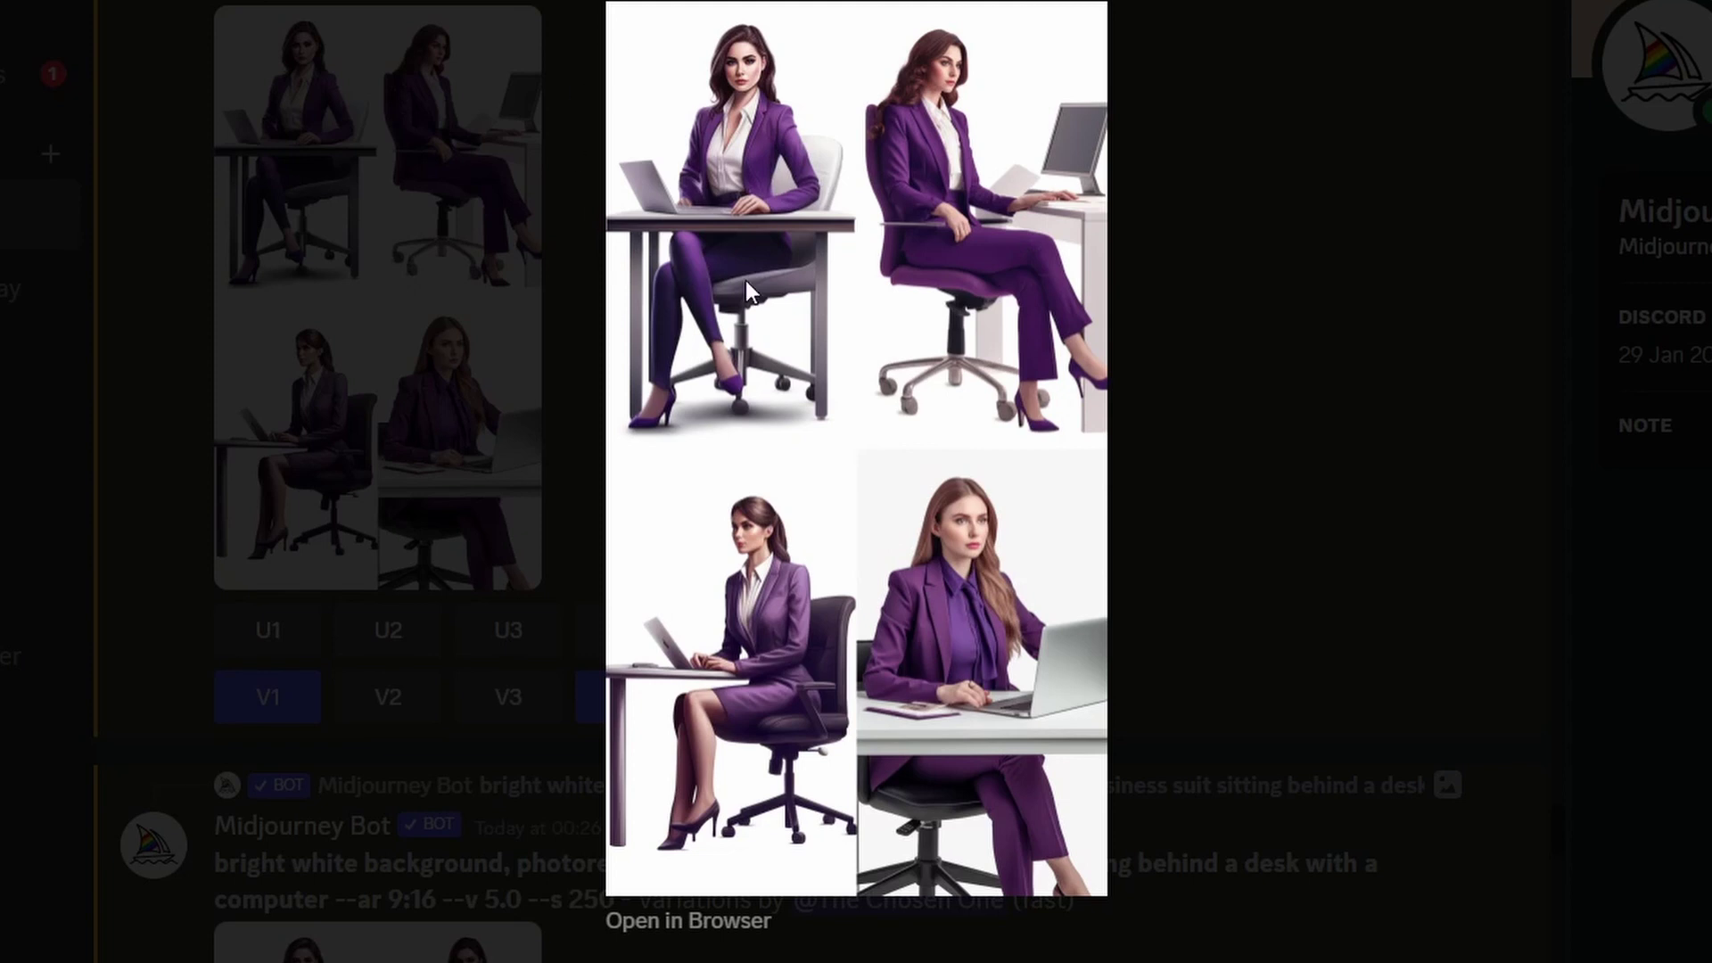
Step: Close the enlarged 9:16 image grid, review the variation grids of the woman in the purple suit, and enlarge upscaled Image #3
{"action": "left_click", "coordinate": [1201, 299]}
{"action": "scroll", "coordinate": [994, 451], "scroll_direction": "down", "scroll_amount": 7}
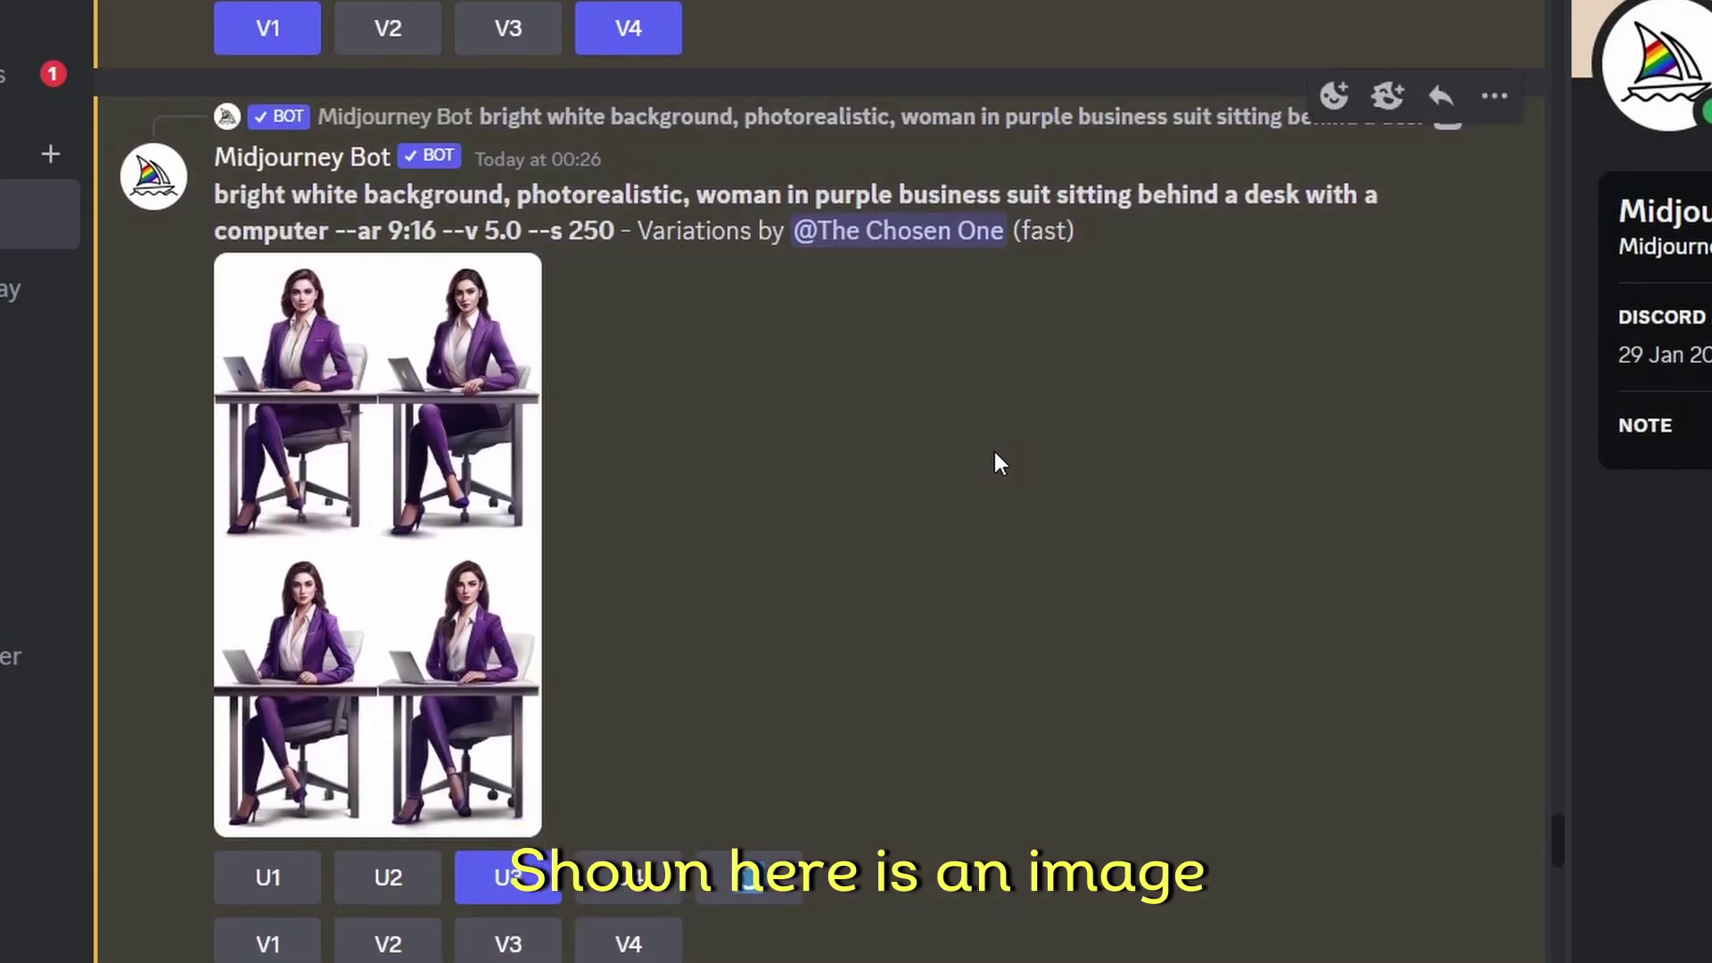
{"action": "scroll", "coordinate": [620, 446], "scroll_direction": "down", "scroll_amount": 15}
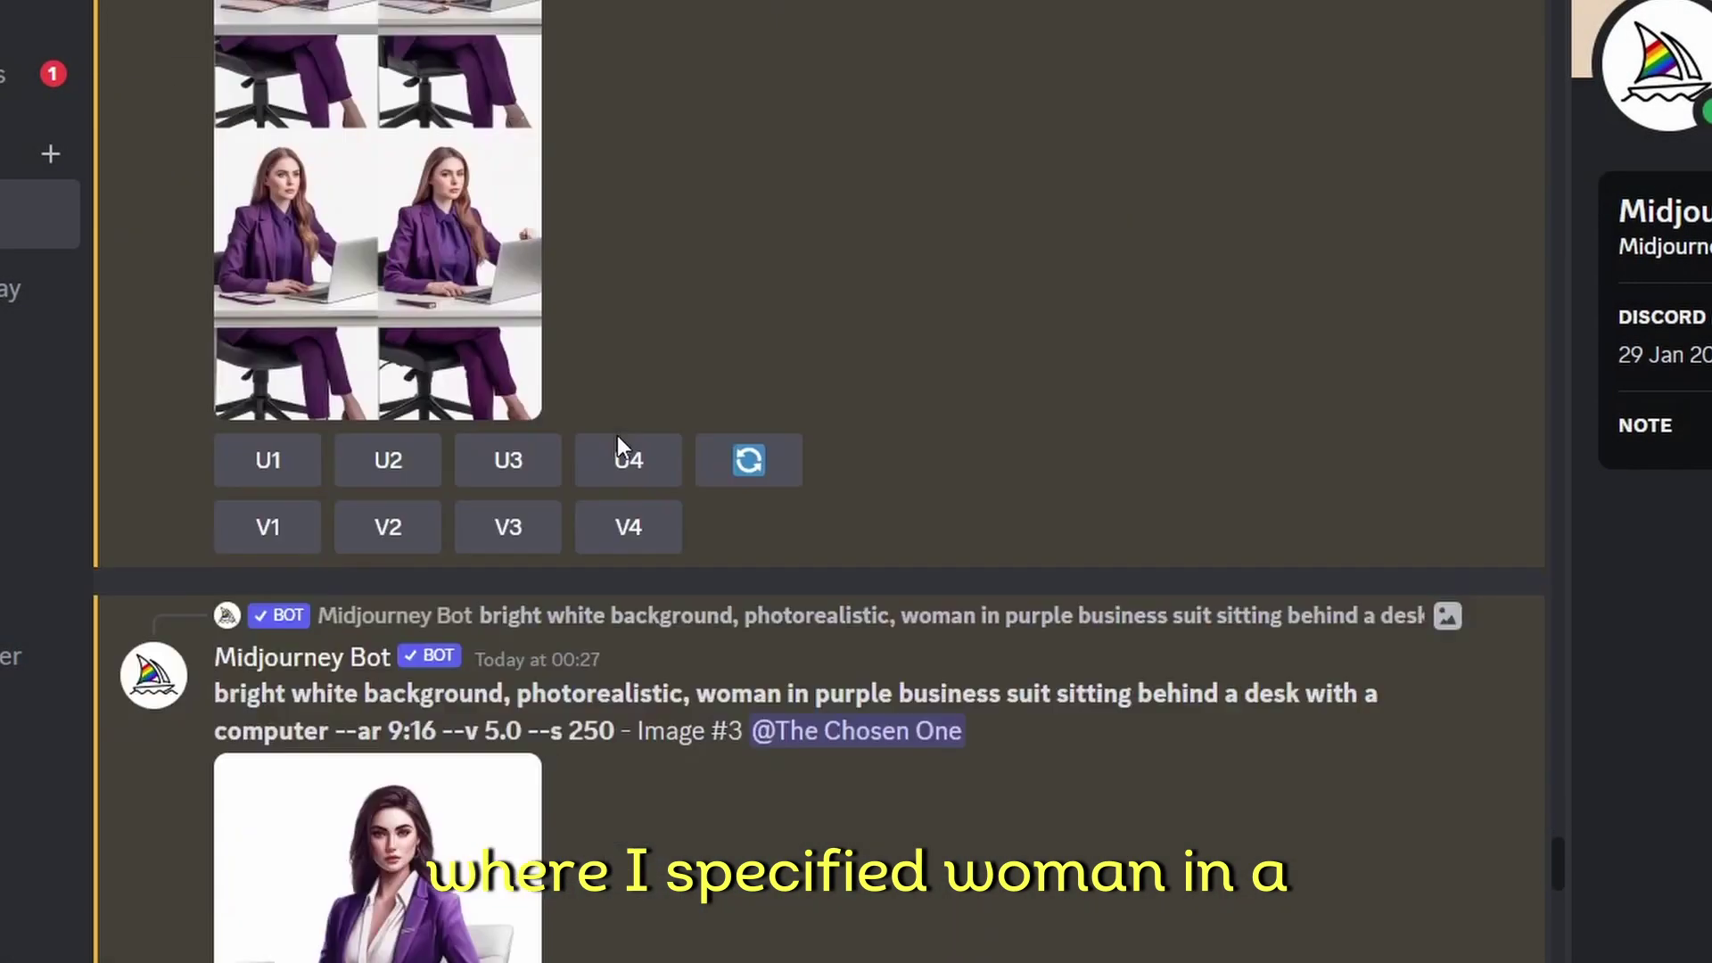
{"action": "scroll", "coordinate": [621, 446], "scroll_direction": "down", "scroll_amount": 3}
{"action": "left_click", "coordinate": [446, 526]}
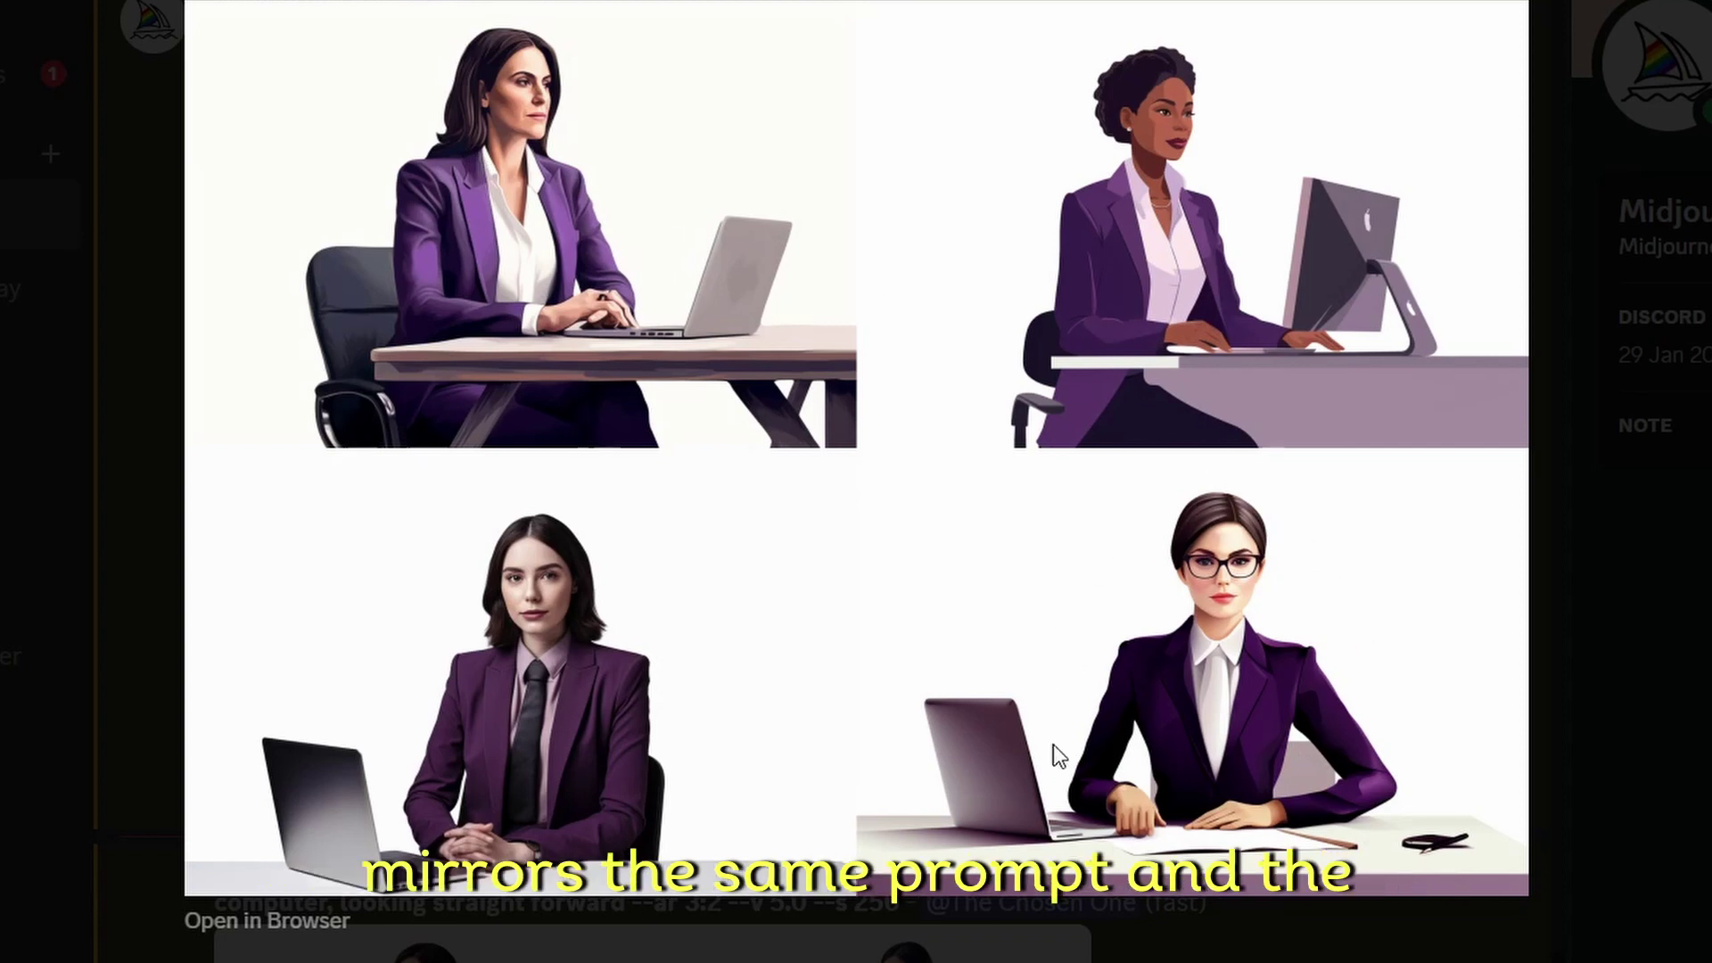
Step: Close the enlarged 3:2 grid, then upscale its fourth image and request variations of that same image
{"action": "left_click", "coordinate": [1195, 950]}
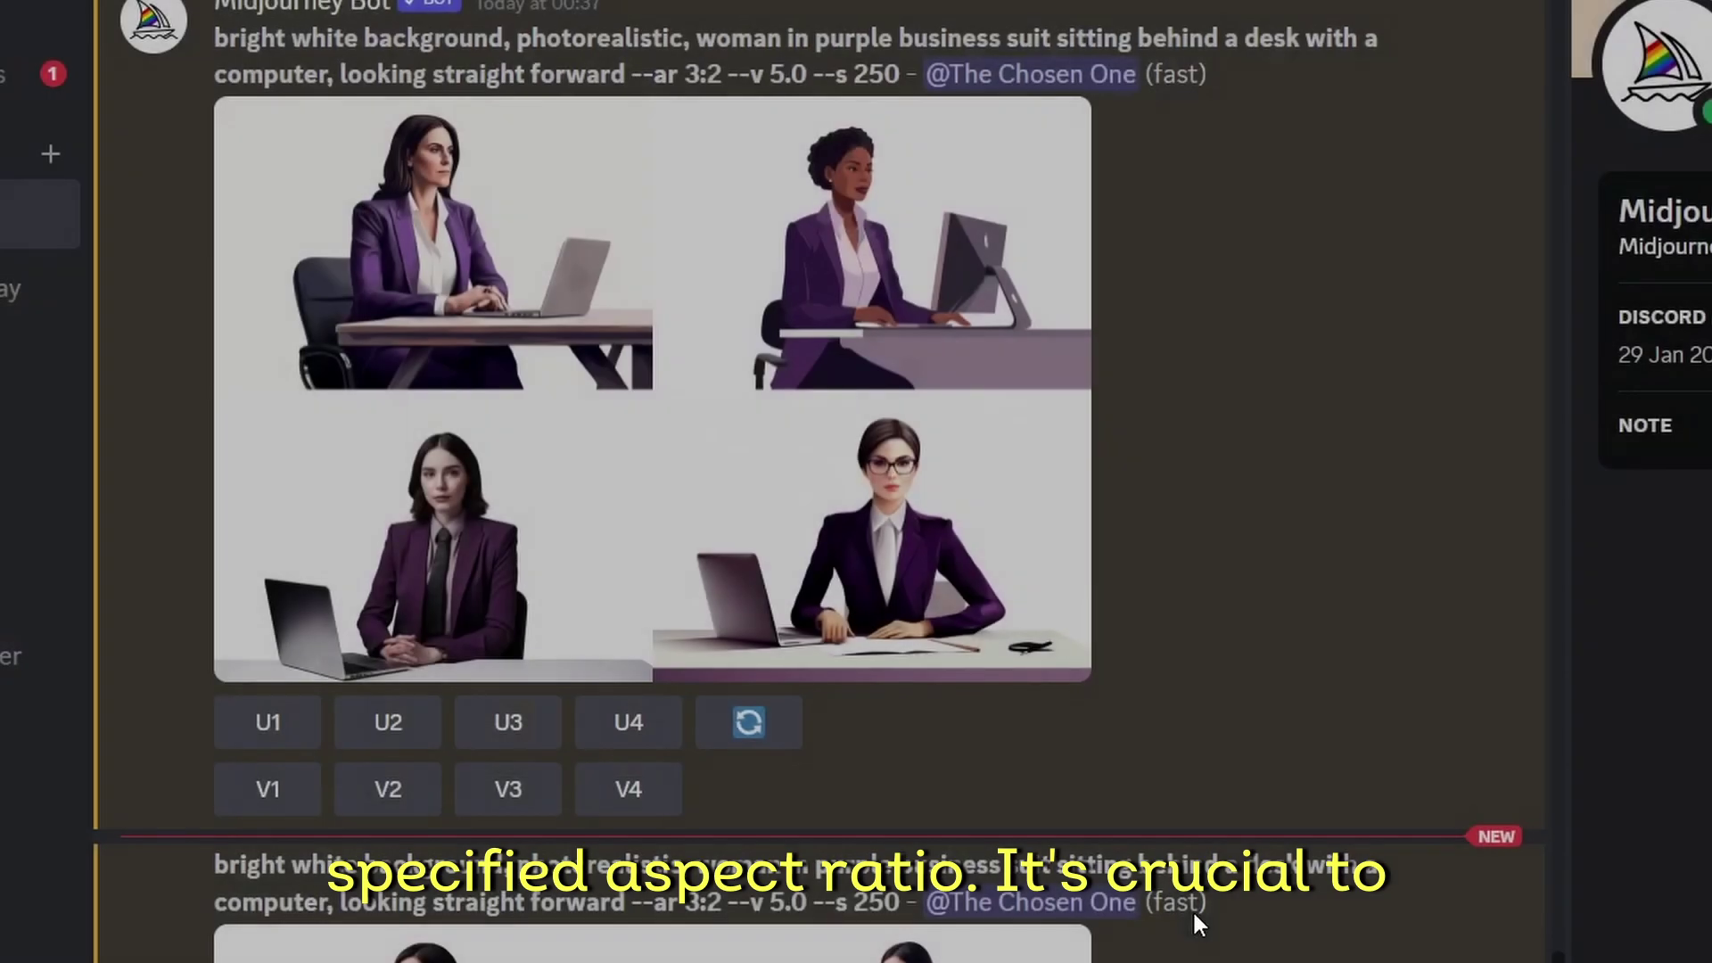
{"action": "left_click", "coordinate": [657, 727]}
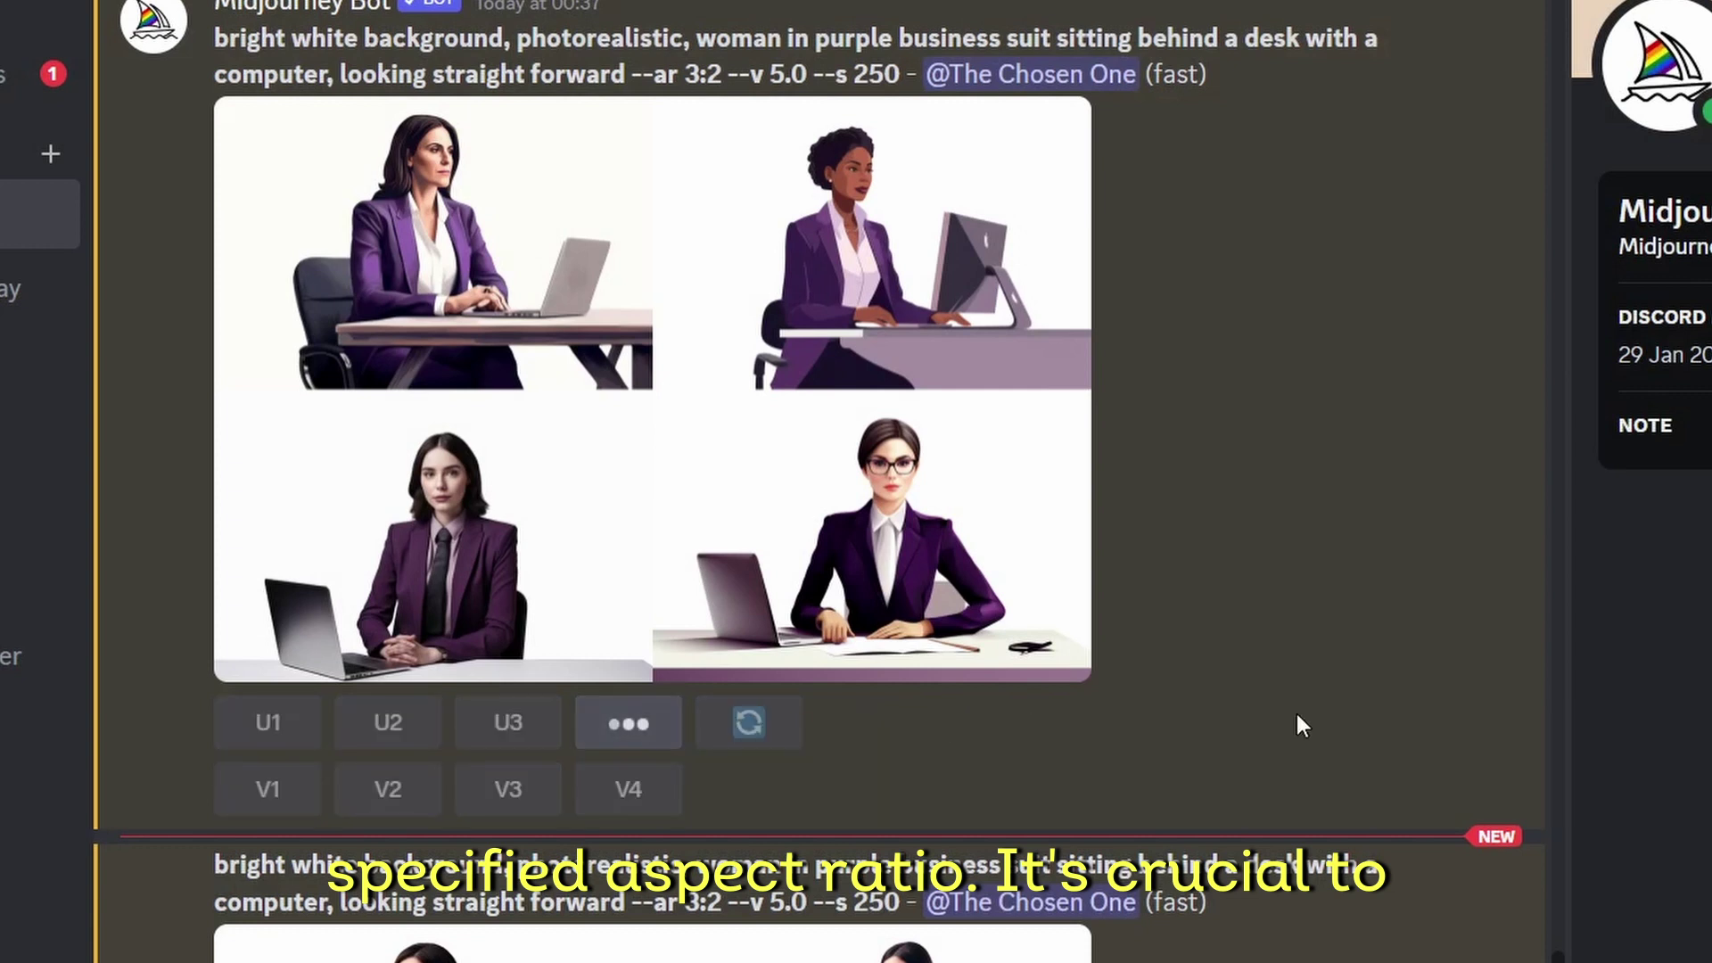
{"action": "left_click", "coordinate": [615, 792]}
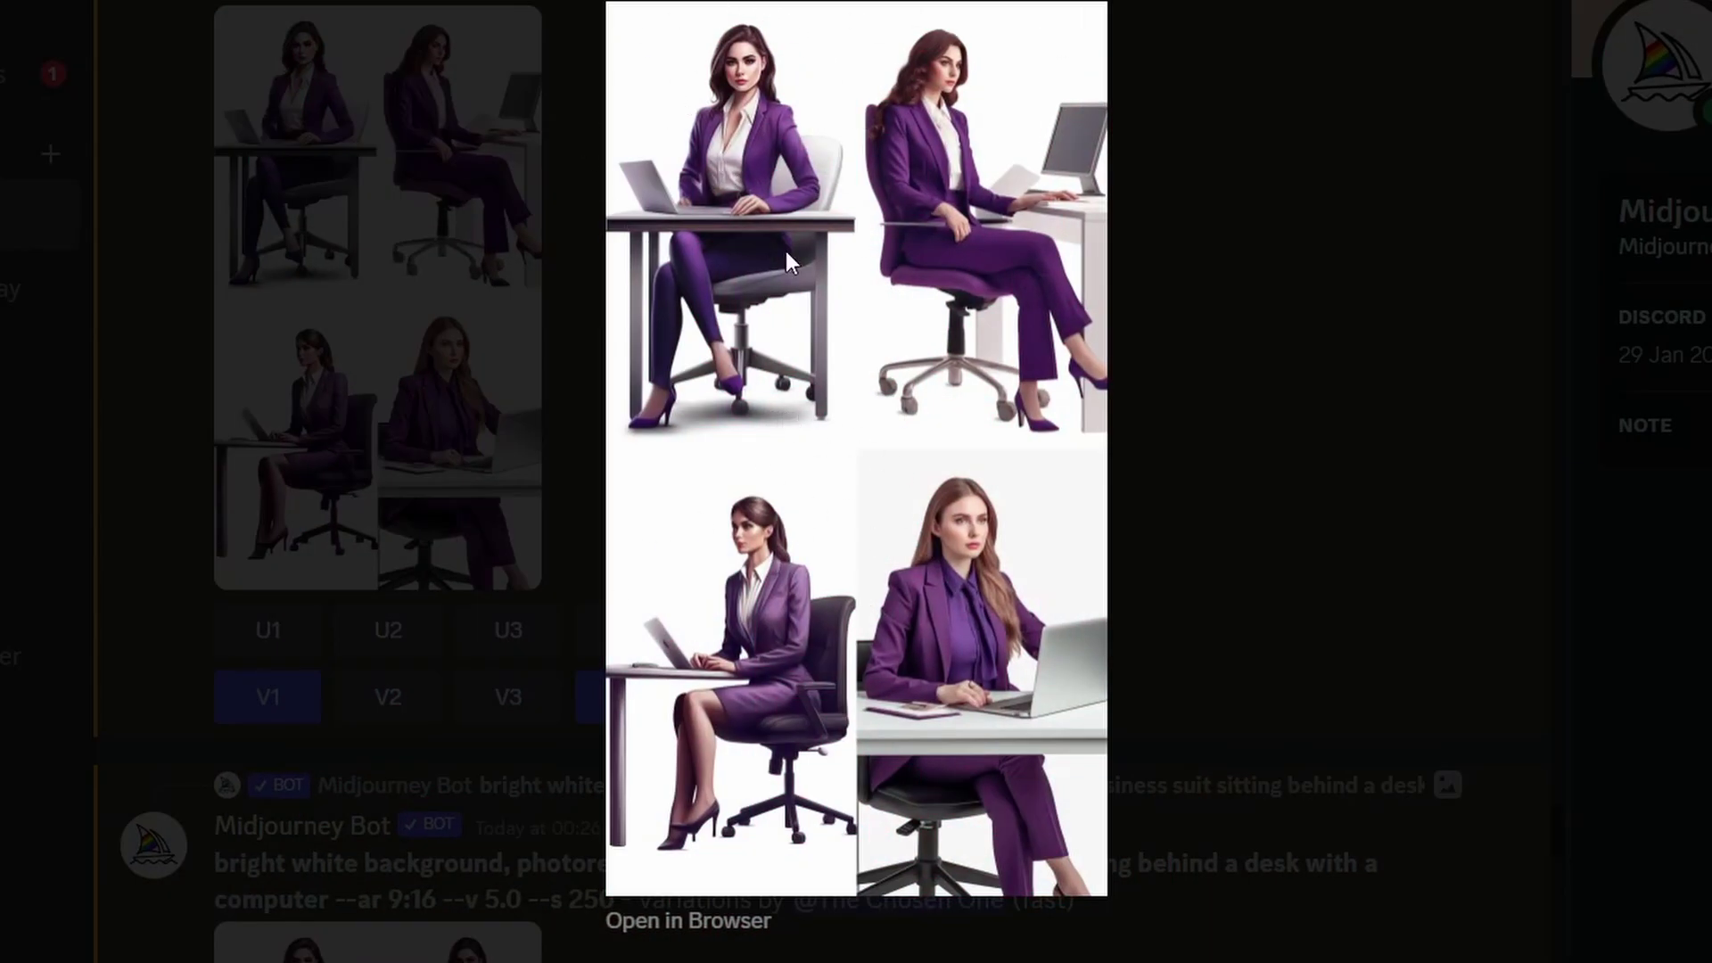
Step: Go through the 9:16 purple-suit results again, from the first grid to the variations, and reopen the upscaled Image #3
{"action": "left_click", "coordinate": [1217, 271]}
{"action": "scroll", "coordinate": [993, 448], "scroll_direction": "down", "scroll_amount": 6}
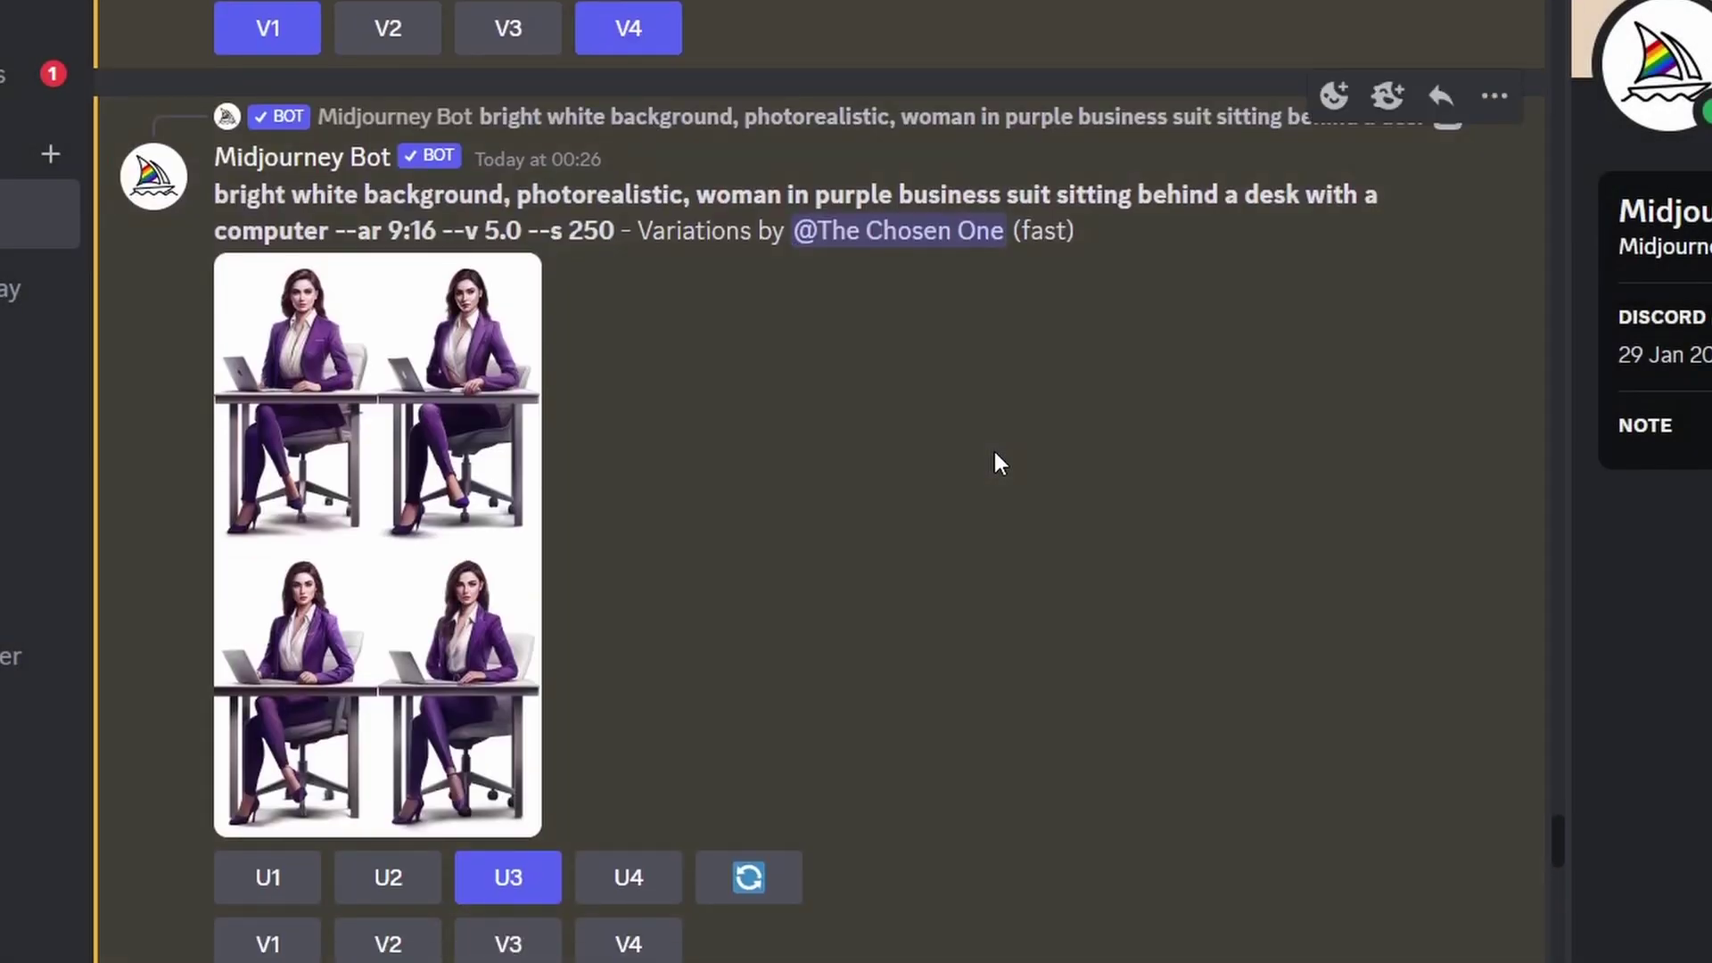
{"action": "scroll", "coordinate": [629, 435], "scroll_direction": "down", "scroll_amount": 6}
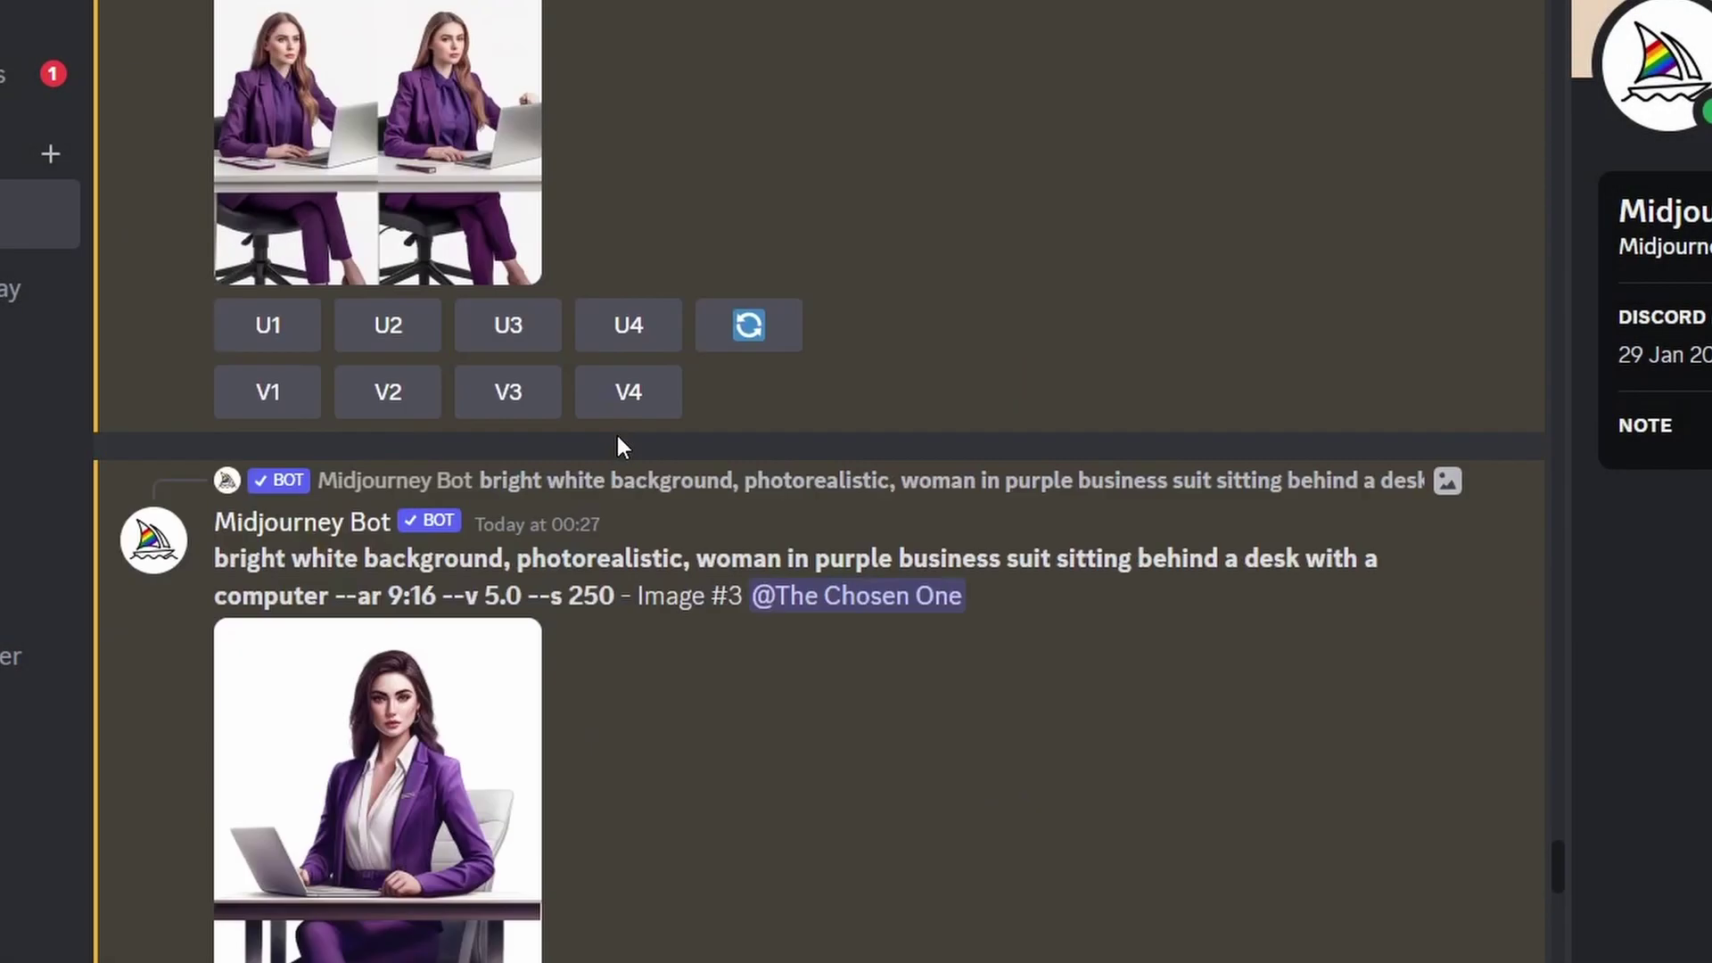
{"action": "scroll", "coordinate": [617, 435], "scroll_direction": "down", "scroll_amount": 1}
{"action": "left_click", "coordinate": [442, 513]}
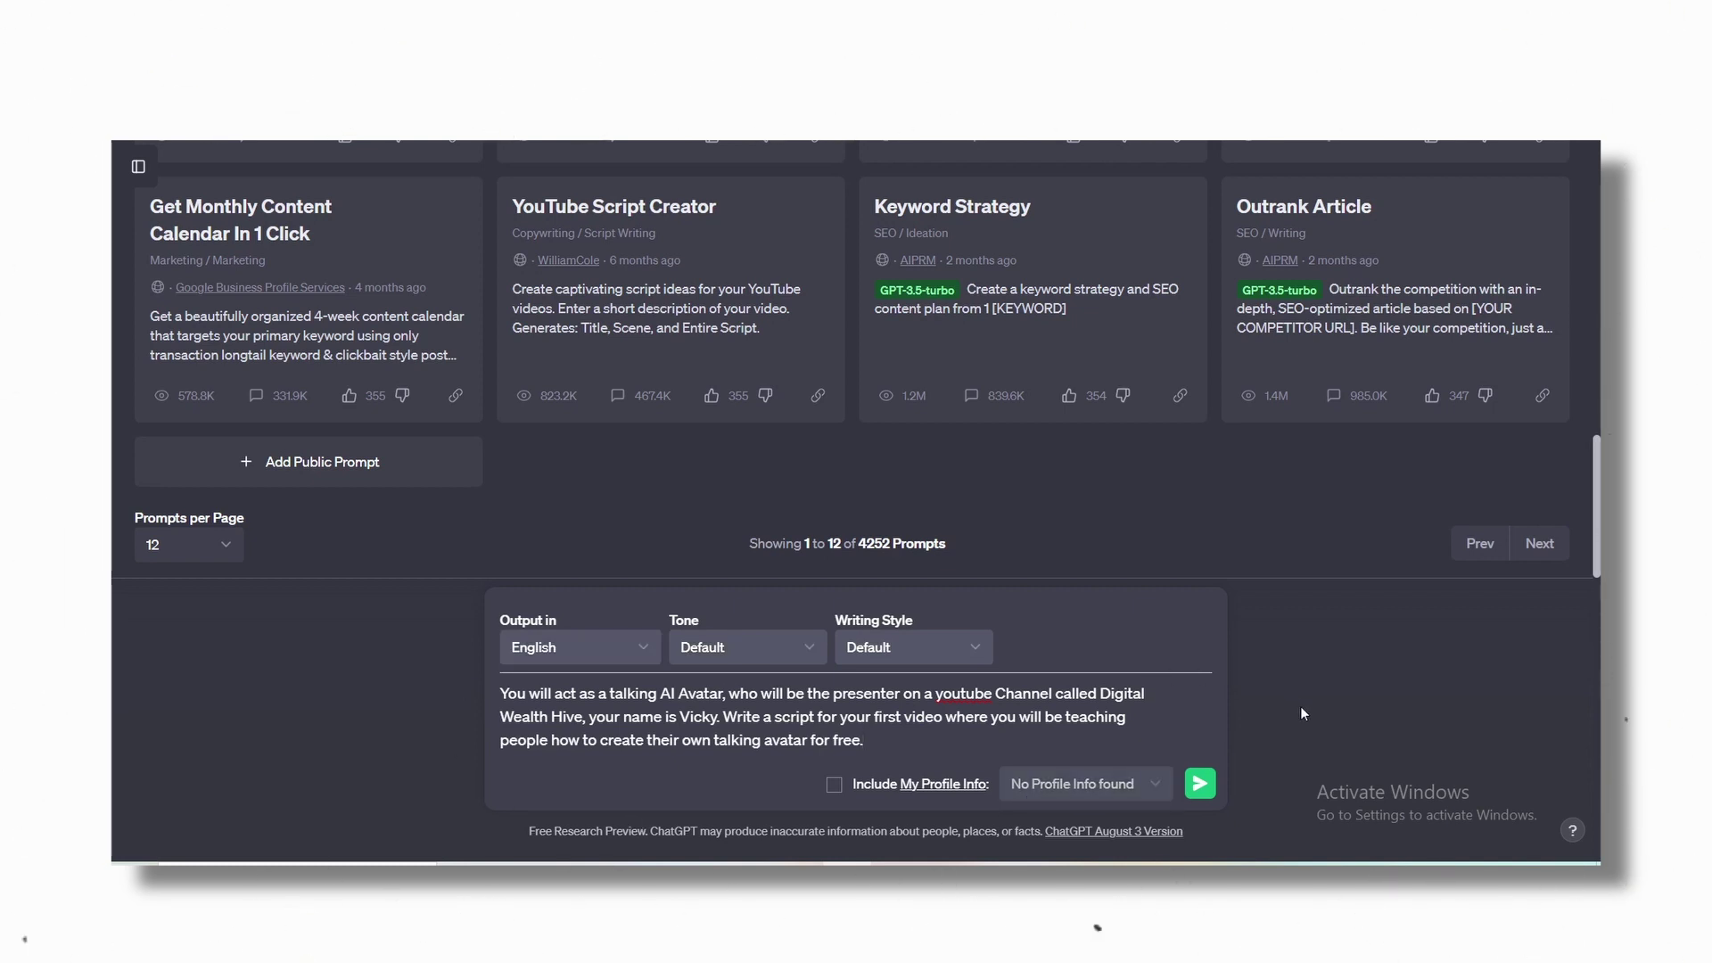
Step: In ChatGPT, submit the prompt for the Digital Wealth Hive talking-avatar video script and read through the generated script
{"action": "left_click", "coordinate": [1199, 782]}
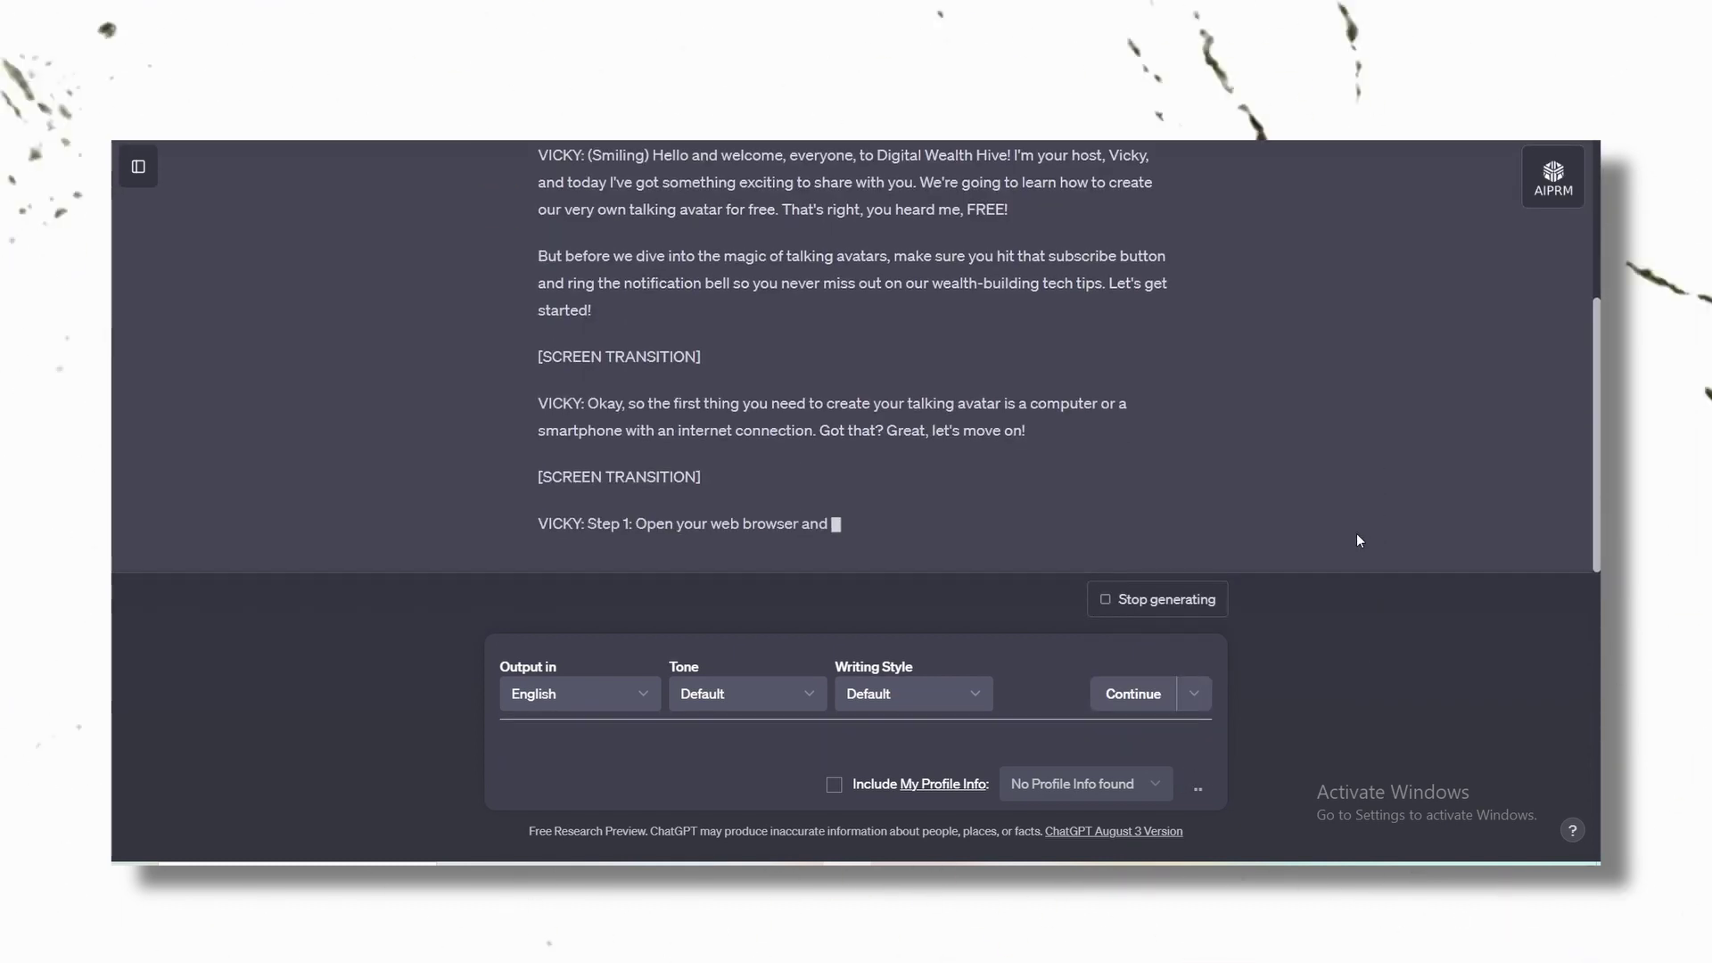
{"action": "scroll", "coordinate": [1358, 538], "scroll_direction": "up", "scroll_amount": 1}
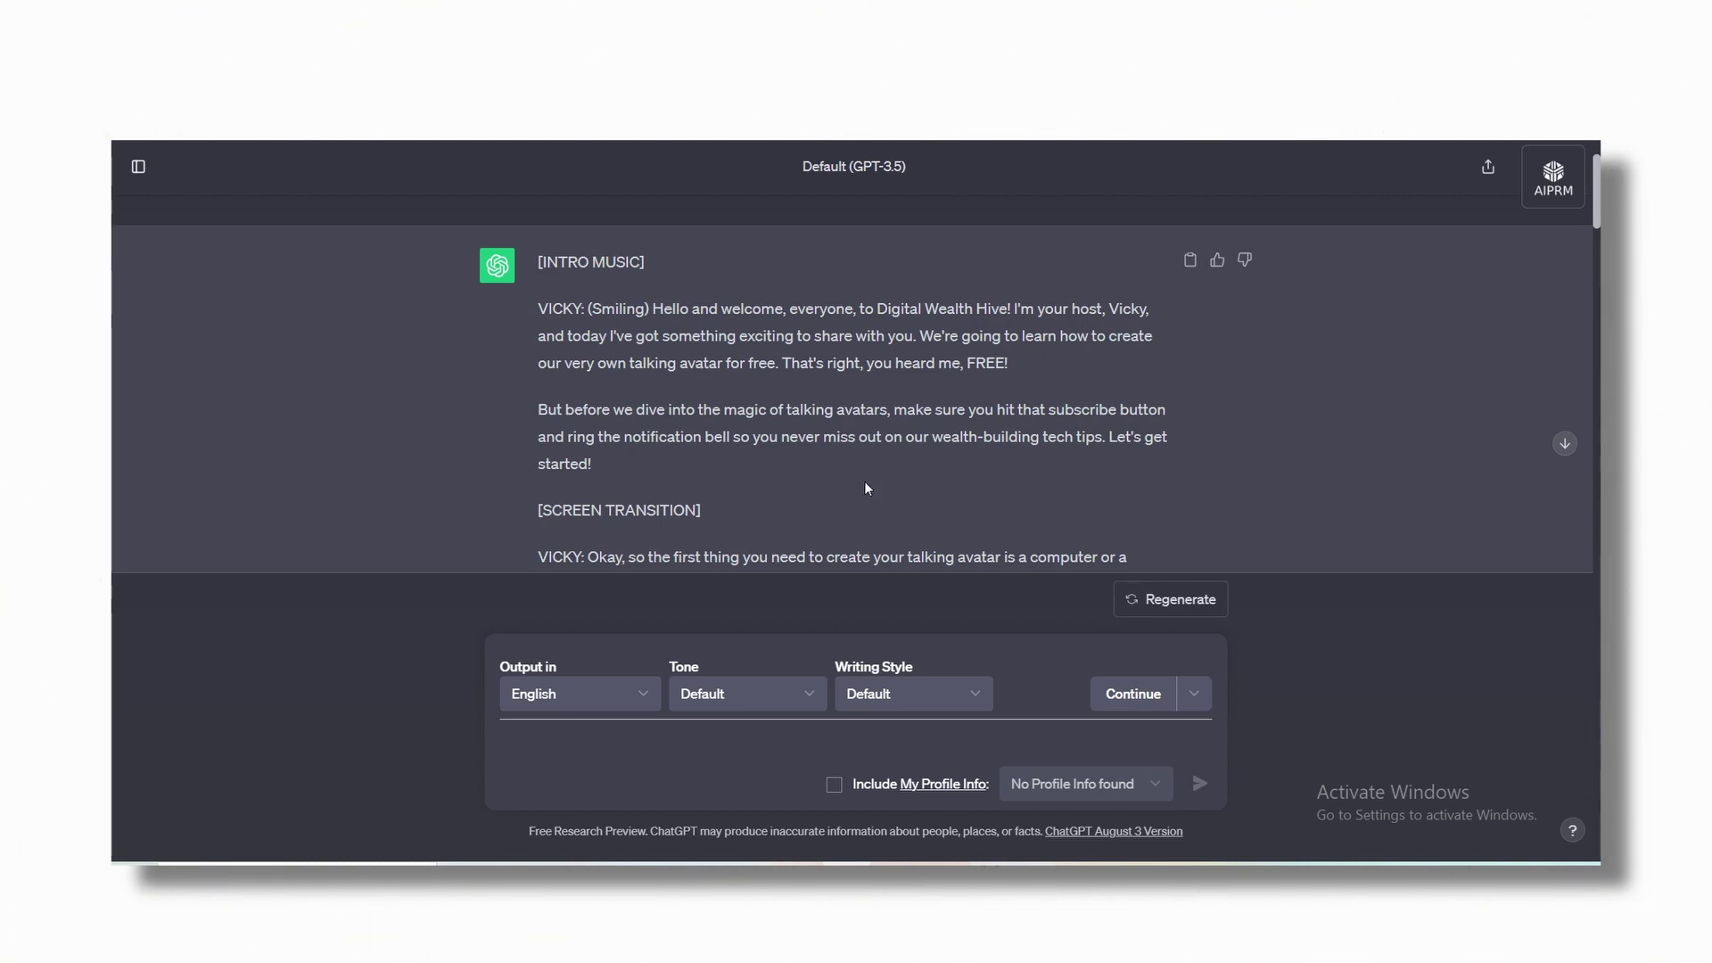
{"action": "scroll", "coordinate": [856, 482], "scroll_direction": "down", "scroll_amount": 5}
{"action": "scroll", "coordinate": [713, 364], "scroll_direction": "up", "scroll_amount": 5}
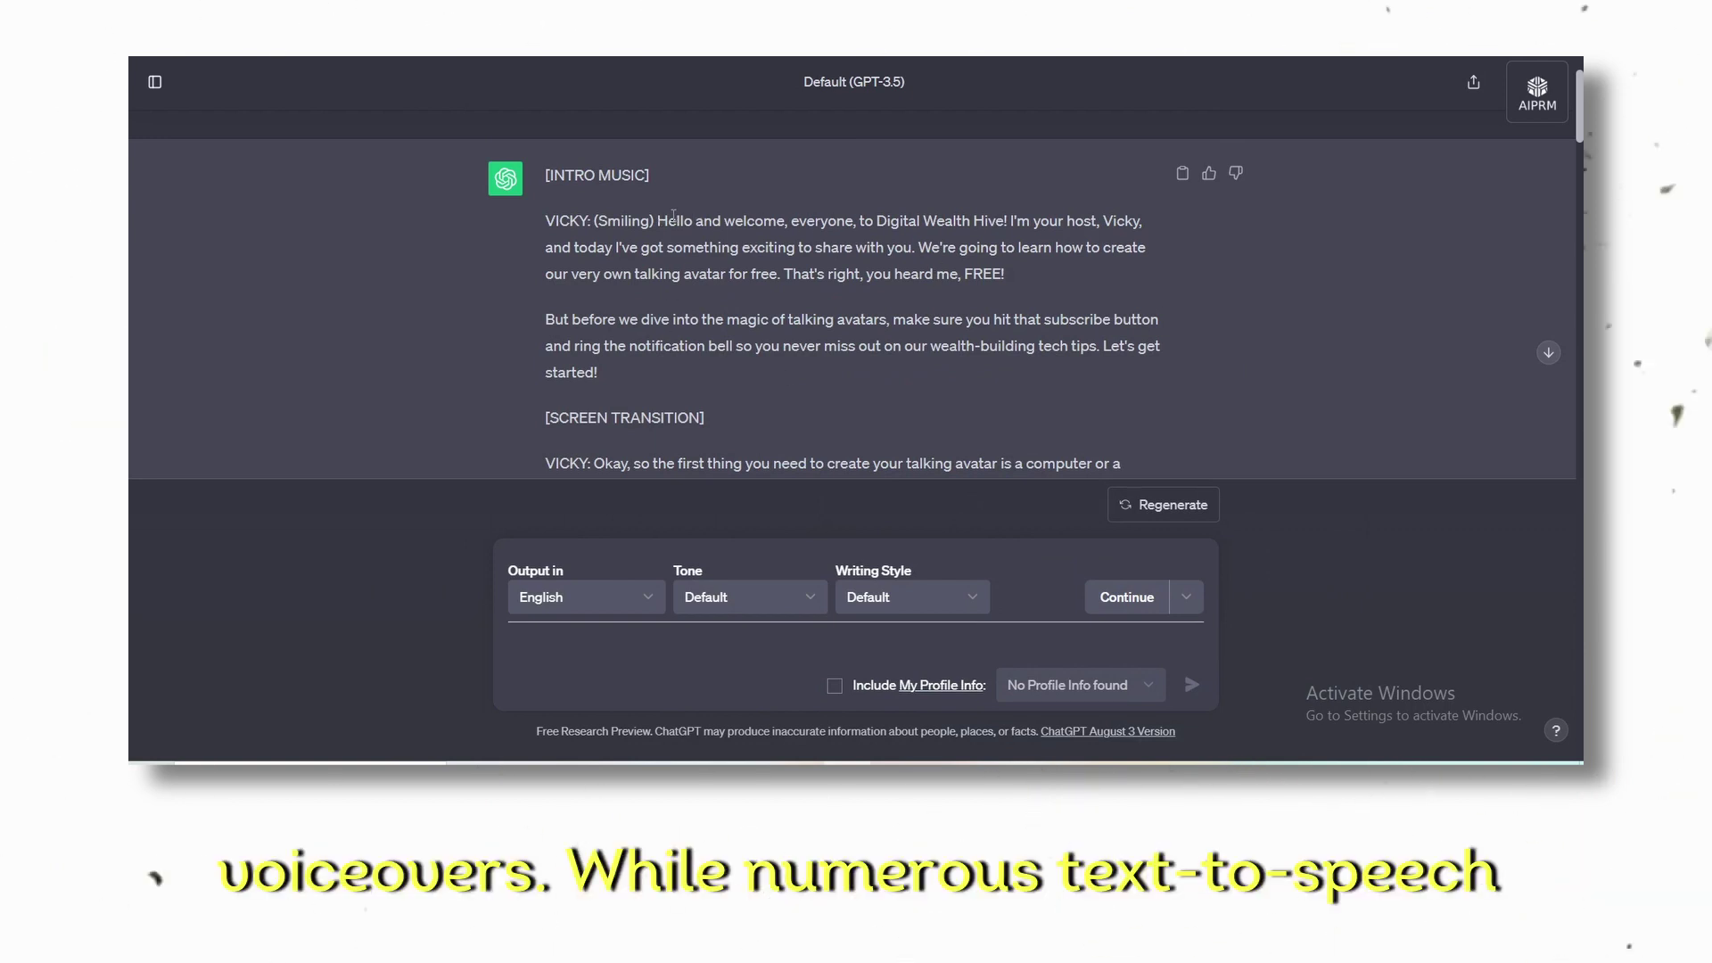
Step: Copy the script's opening from "Hello and welcome" to "Let's get started!" and paste it into the ElevenLabs Speech Synthesis text
{"action": "left_click_drag", "start_coordinate": [660, 220], "coordinate": [880, 361]}
{"action": "key", "text": "ctrl+c"}
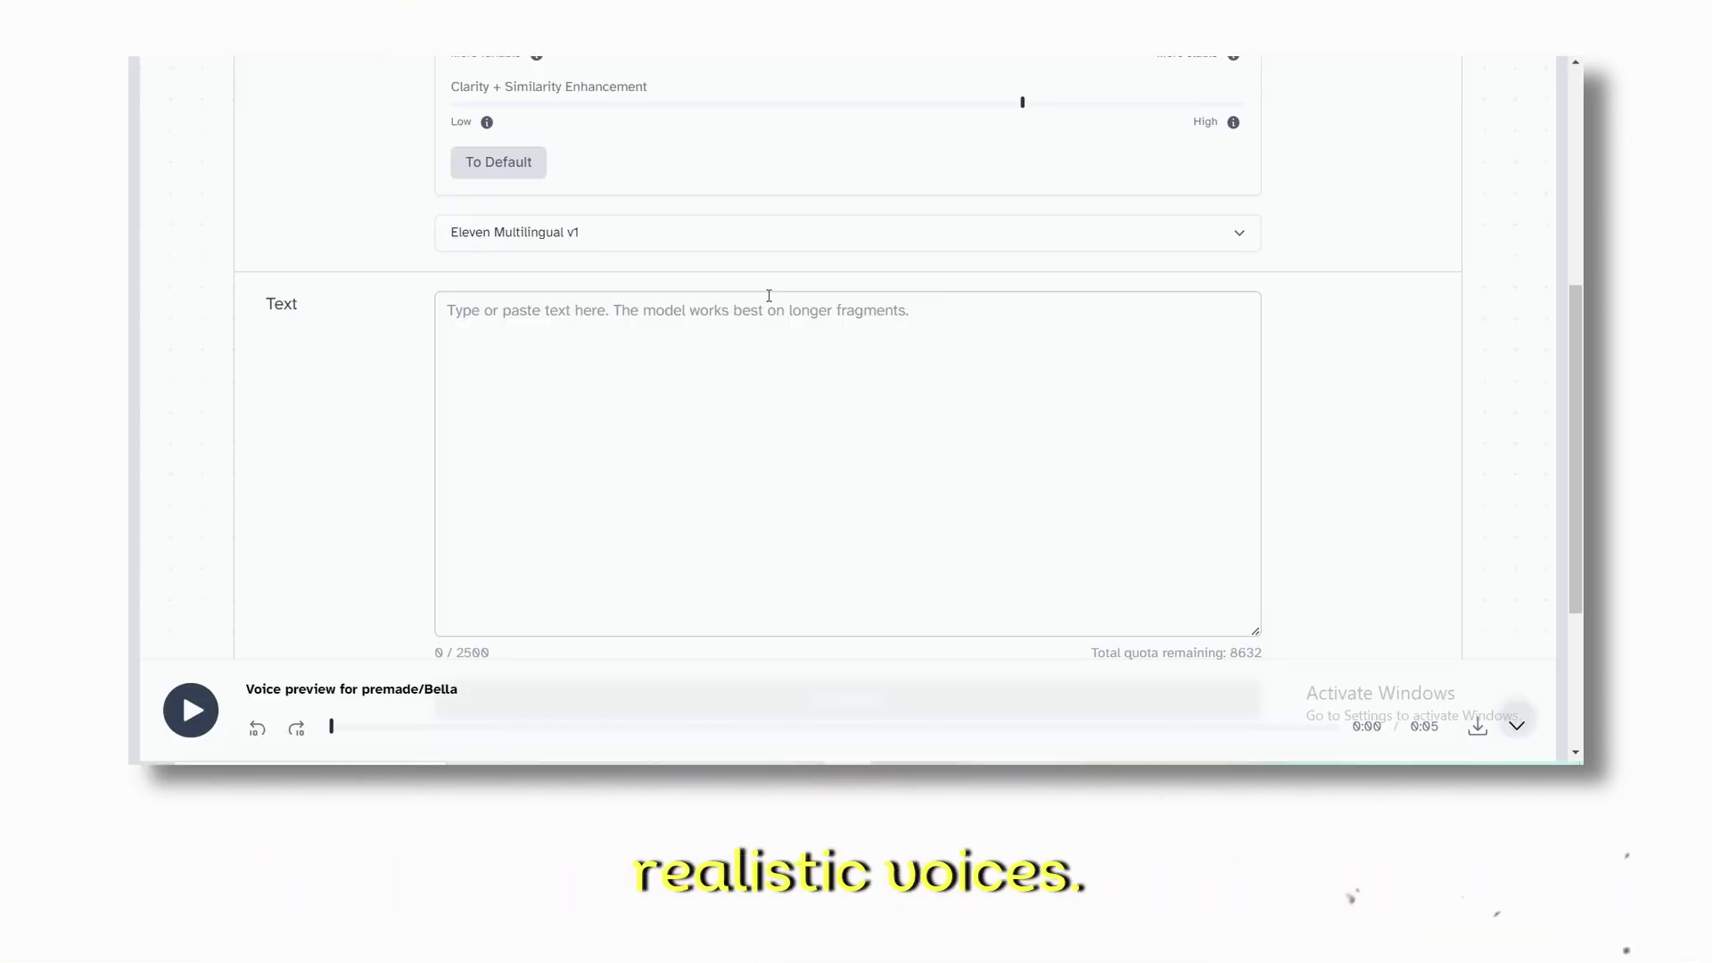
{"action": "left_click", "coordinate": [636, 314]}
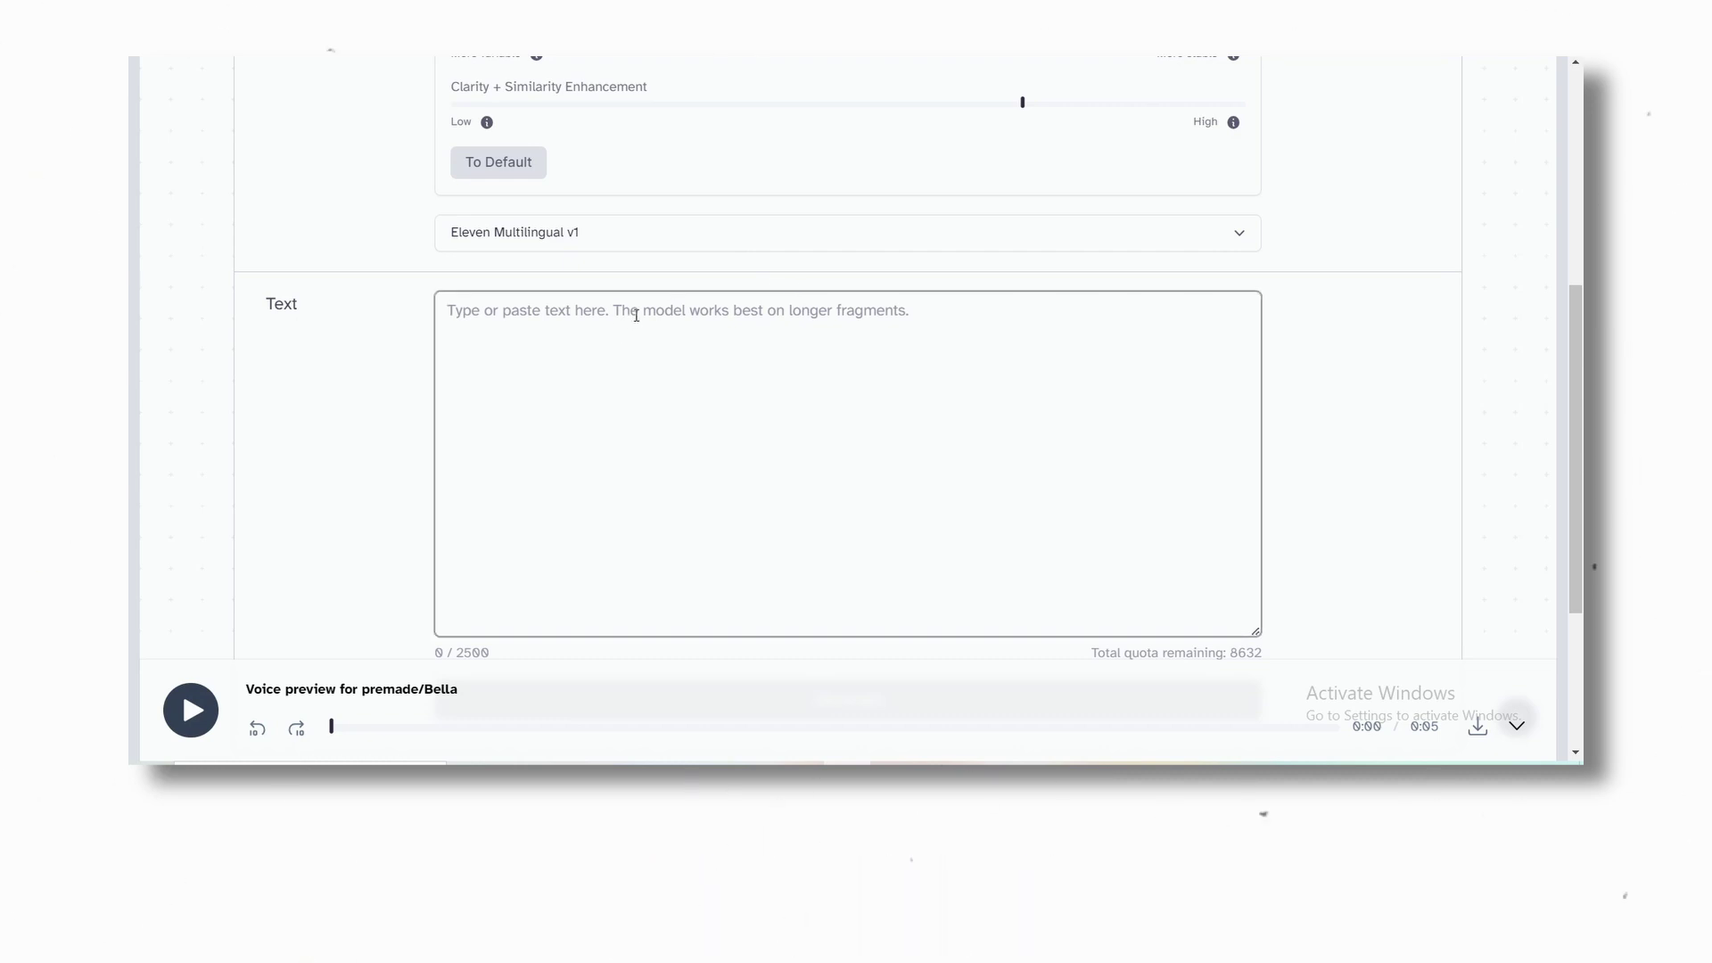
{"action": "key", "text": "ctrl+v"}
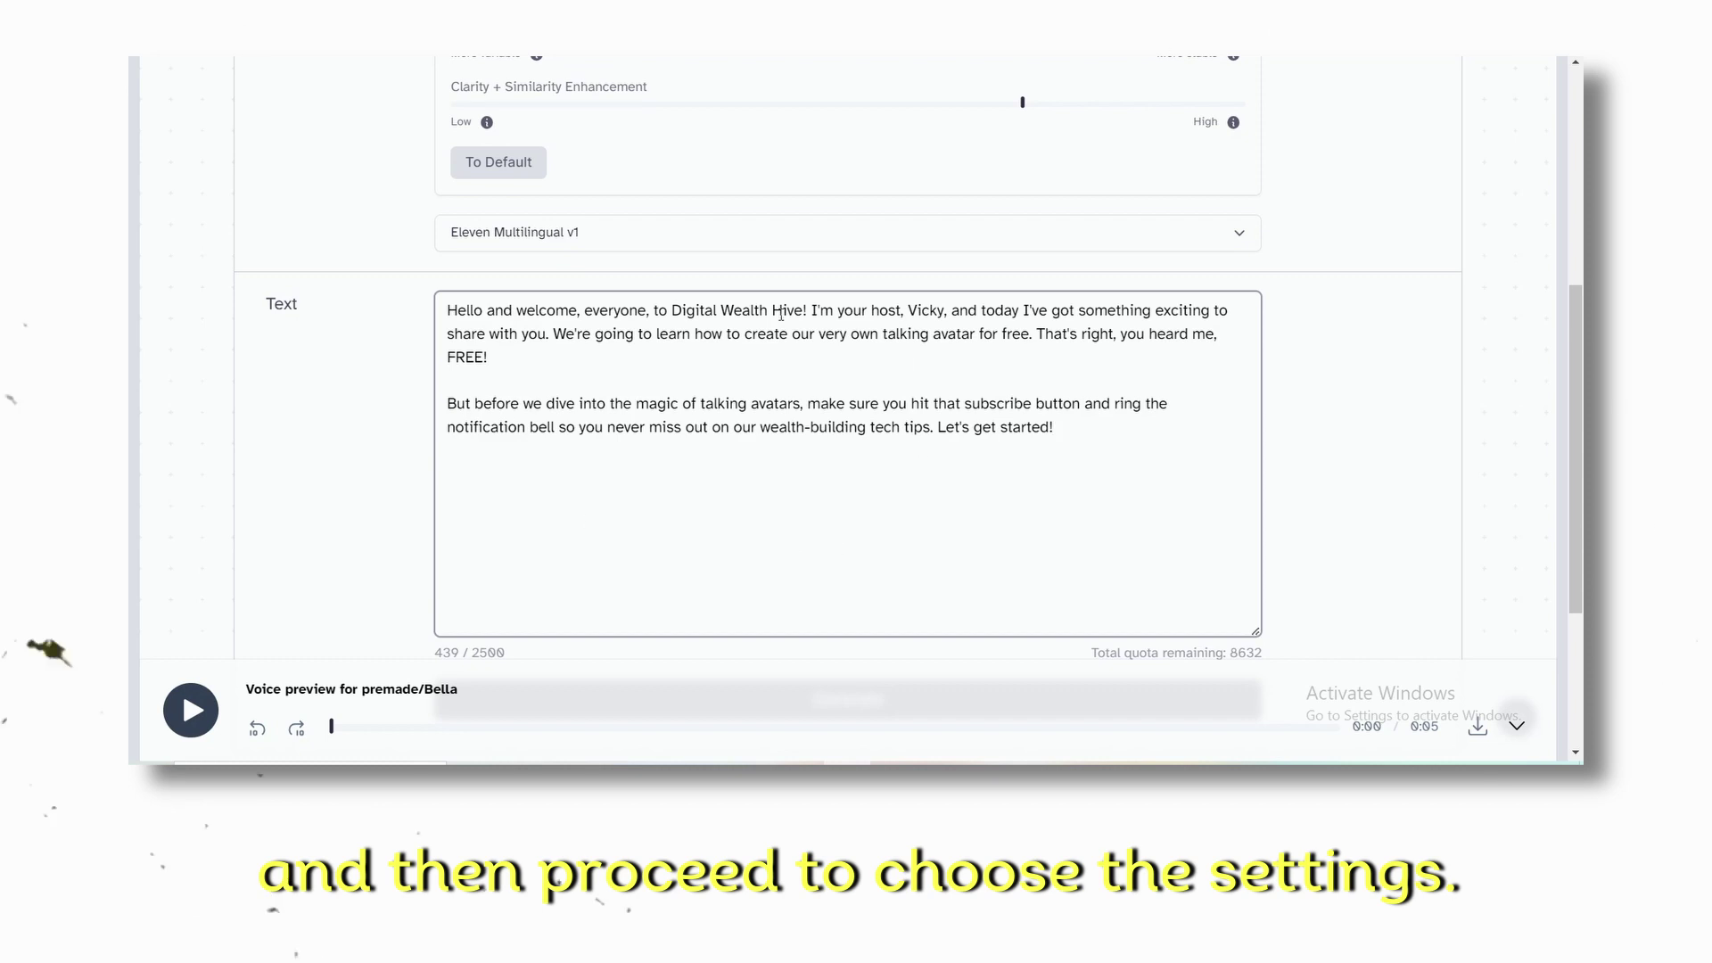
Step: Browse the available premade voices for the speech, keeping Bella as the selected voice
{"action": "scroll", "coordinate": [872, 452], "scroll_direction": "up", "scroll_amount": 1}
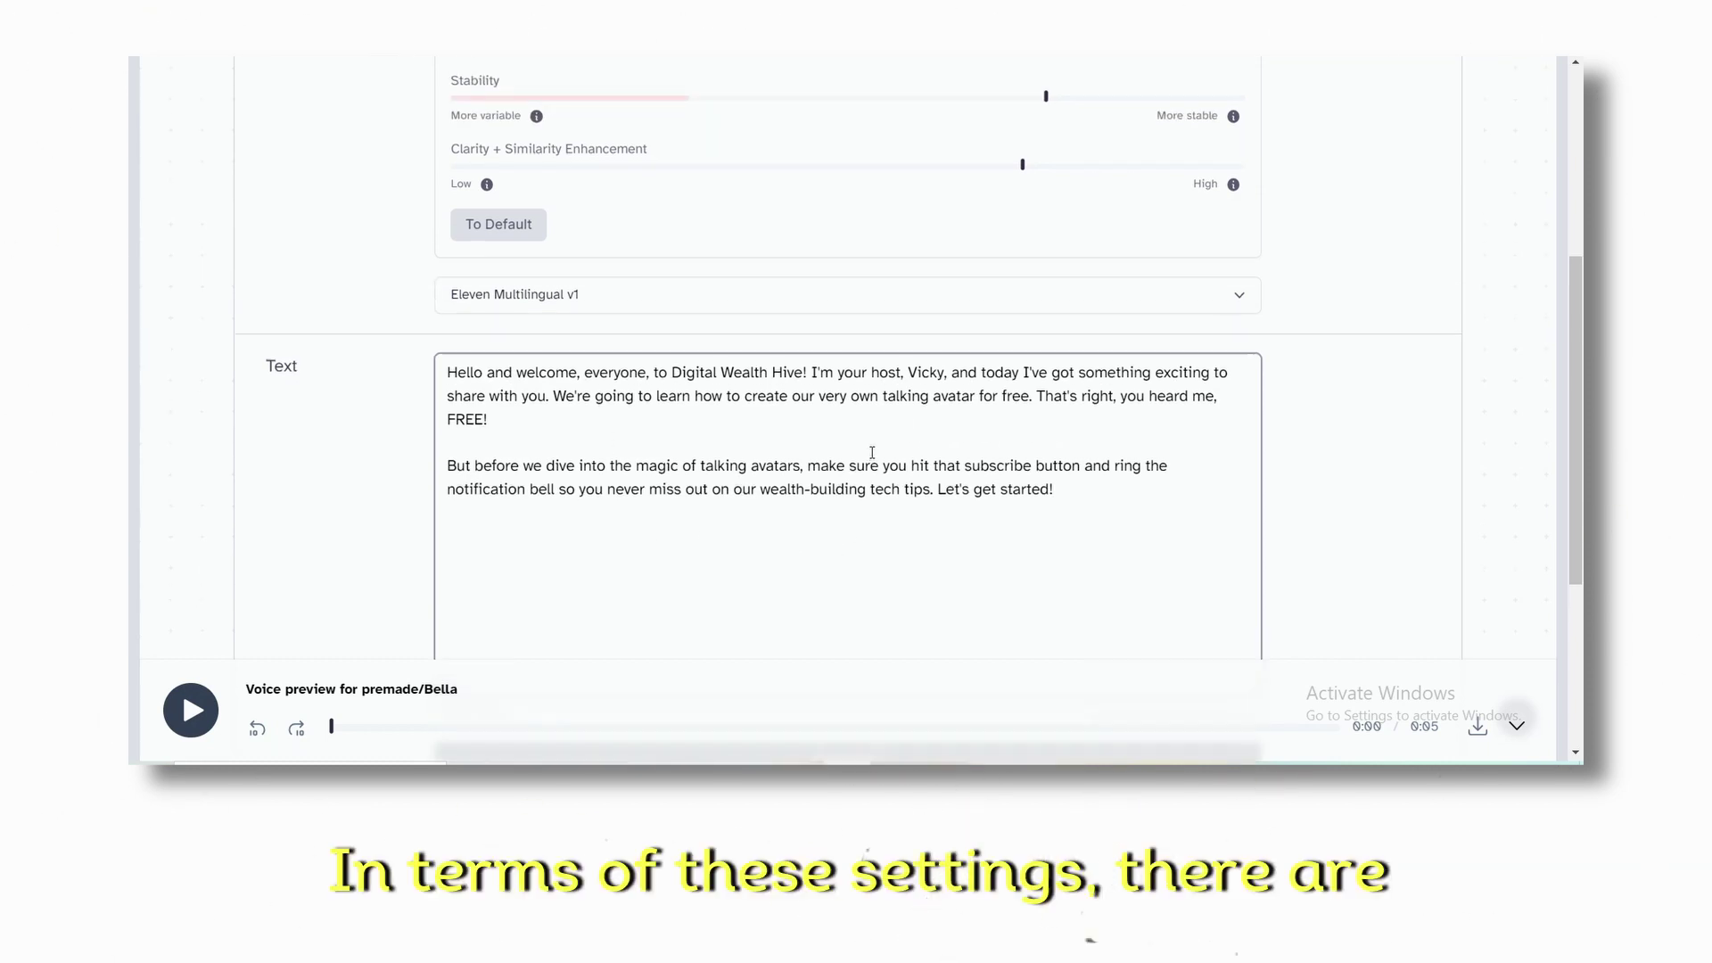
{"action": "scroll", "coordinate": [872, 452], "scroll_direction": "up", "scroll_amount": 3}
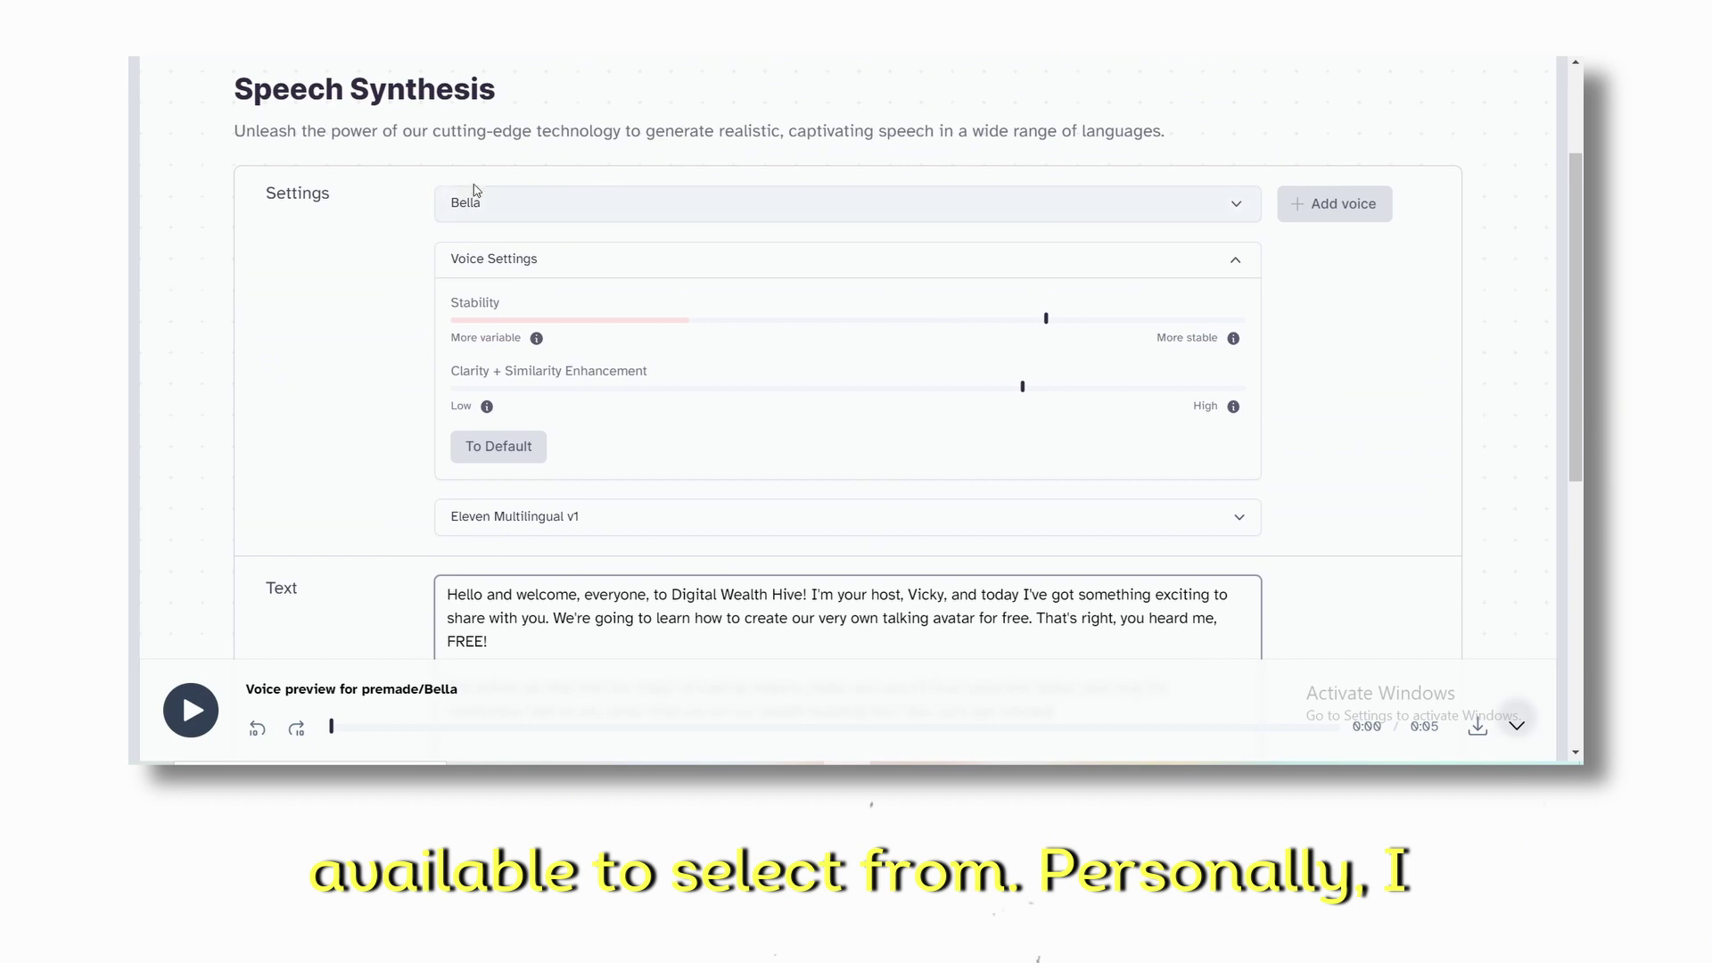
{"action": "left_click", "coordinate": [547, 202]}
{"action": "scroll", "coordinate": [631, 309], "scroll_direction": "down", "scroll_amount": 2}
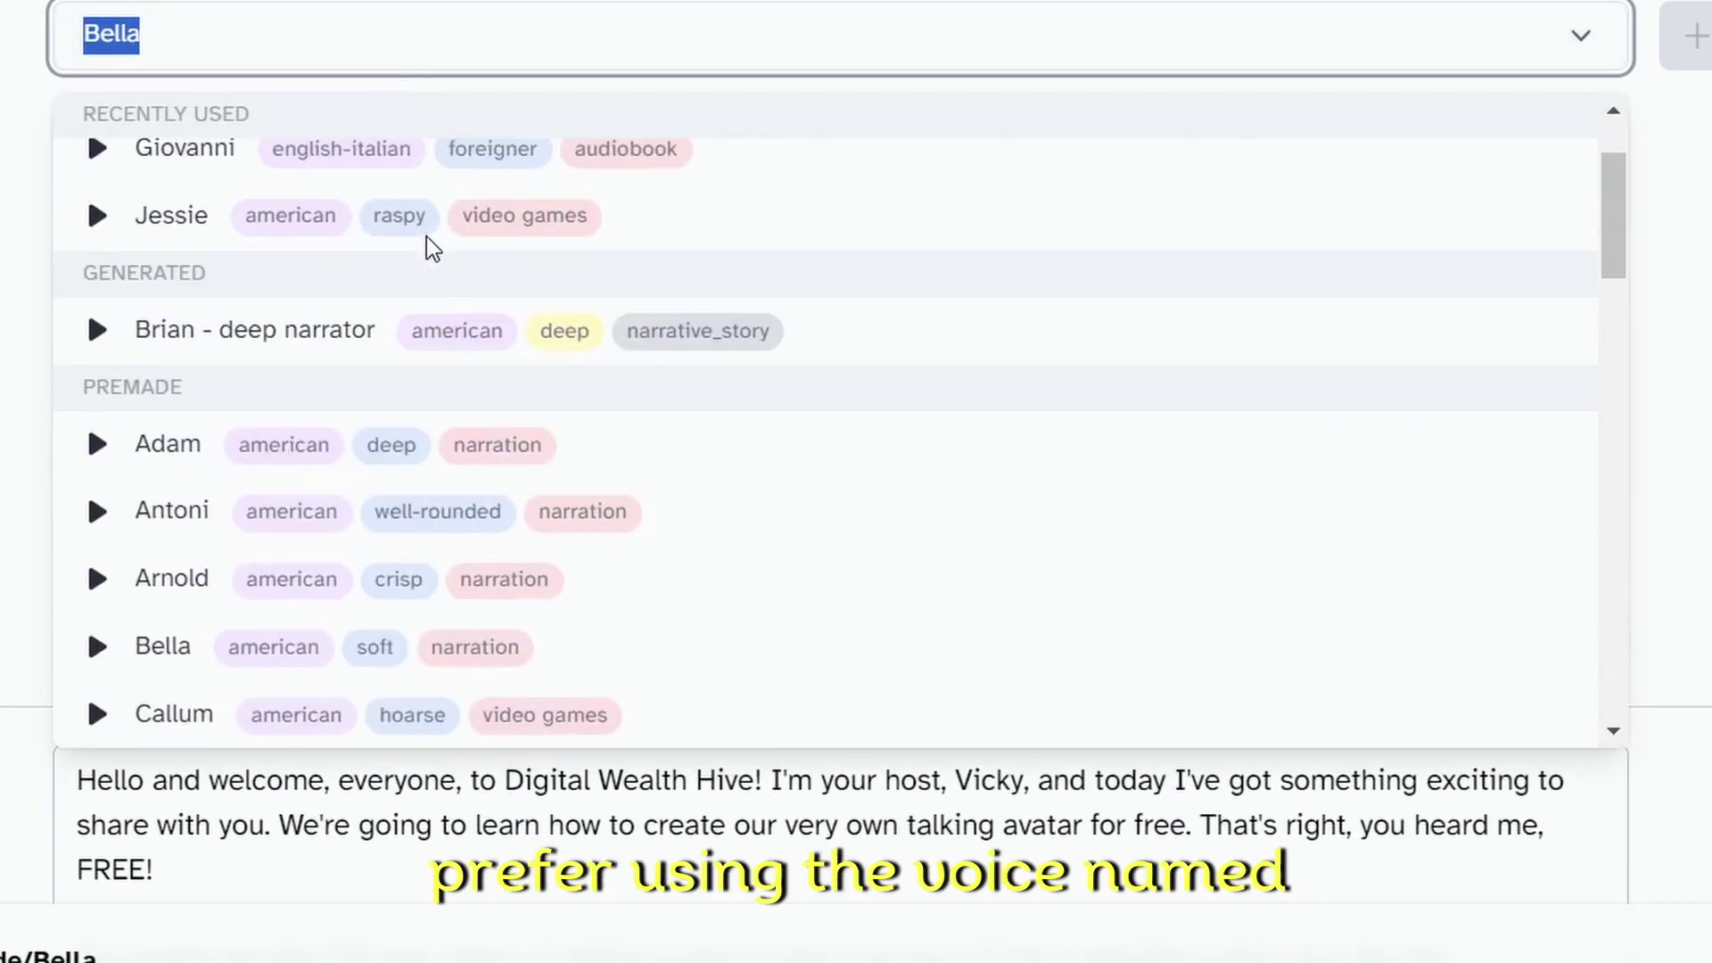
{"action": "scroll", "coordinate": [427, 237], "scroll_direction": "down", "scroll_amount": 12}
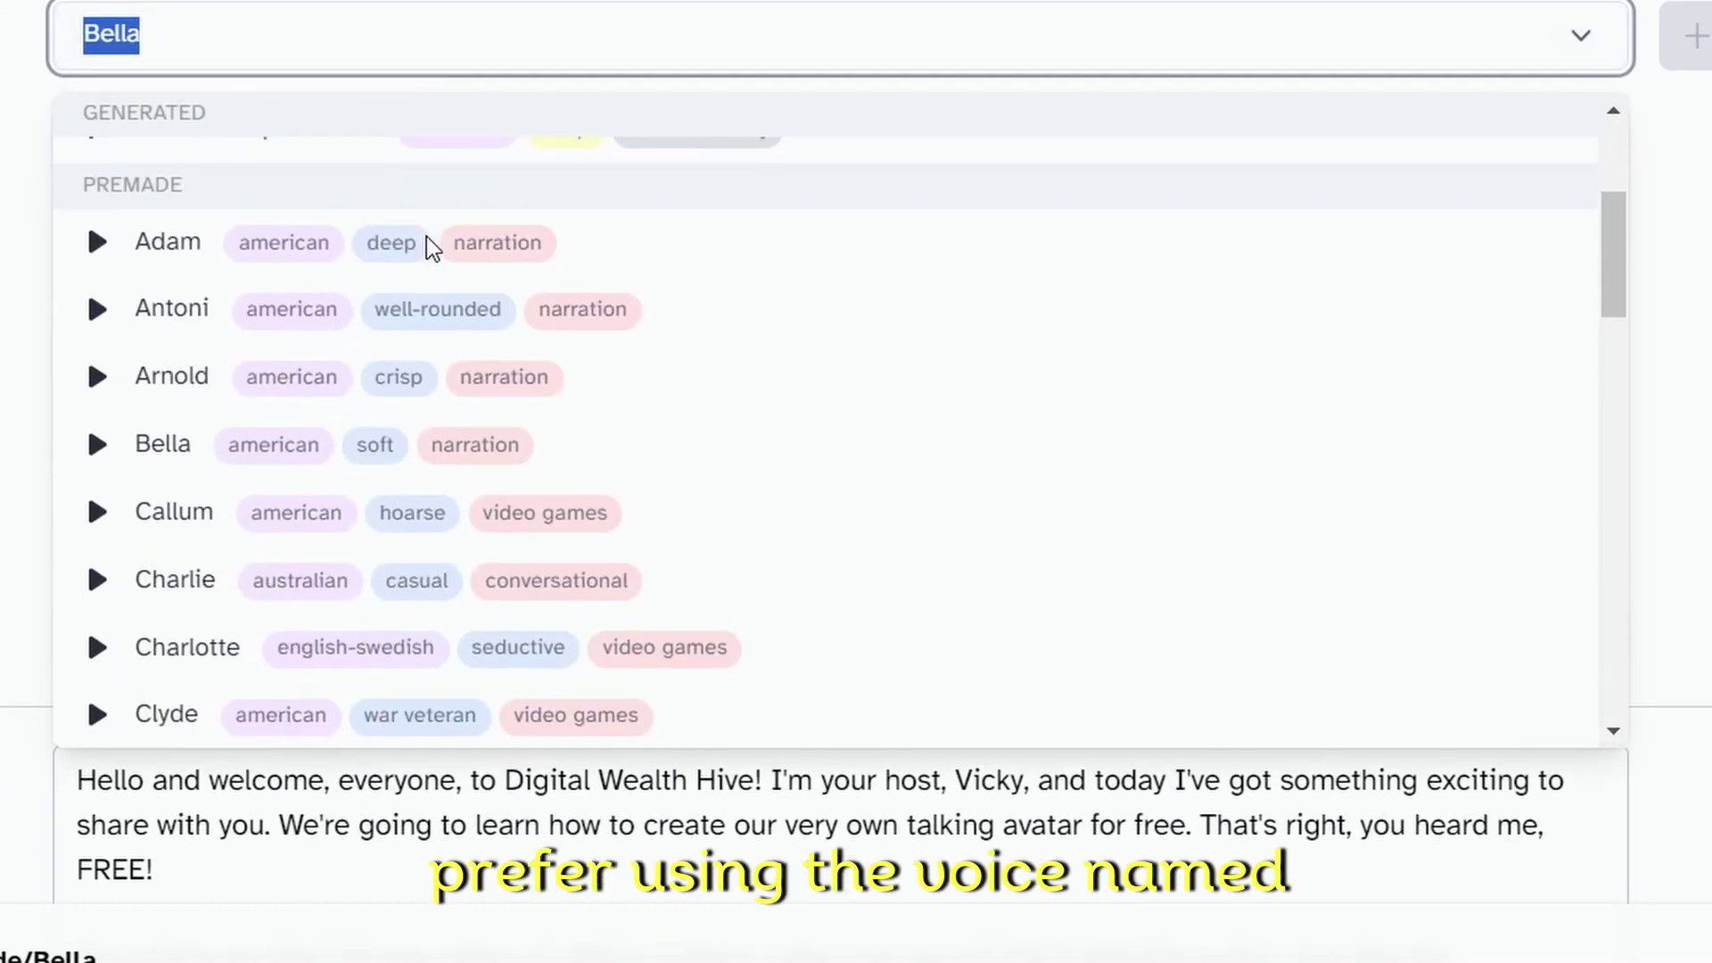
{"action": "scroll", "coordinate": [329, 446], "scroll_direction": "down", "scroll_amount": 10}
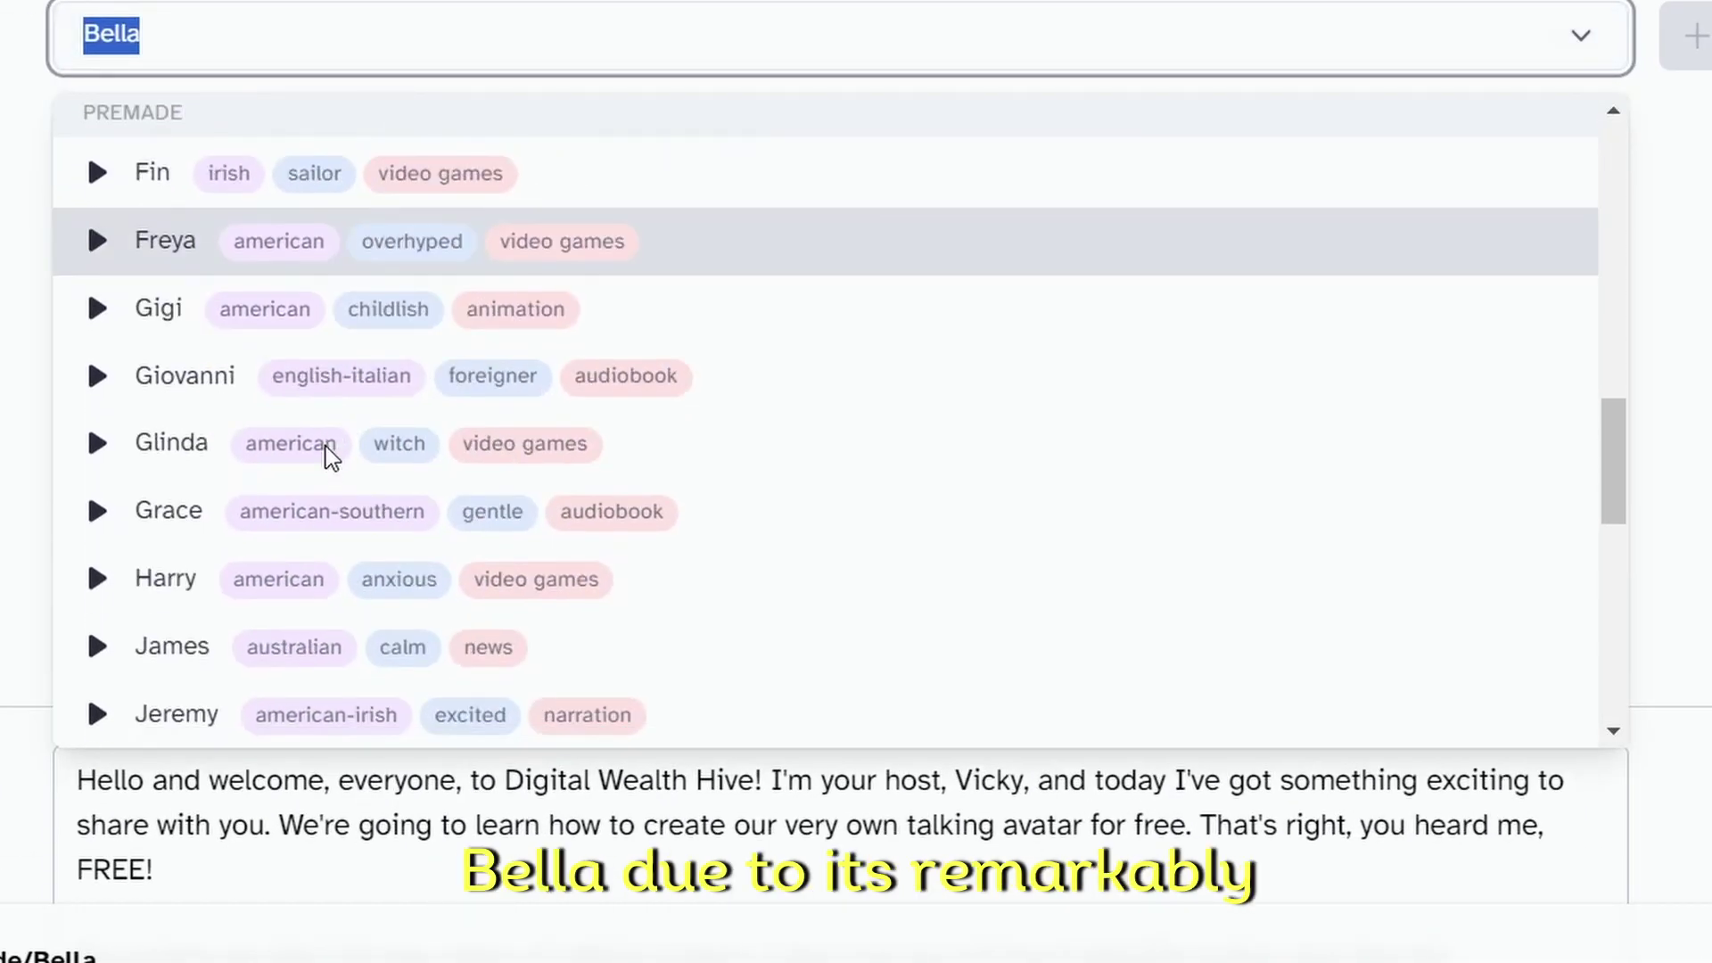
{"action": "scroll", "coordinate": [325, 440], "scroll_direction": "up", "scroll_amount": 10}
{"action": "scroll", "coordinate": [332, 451], "scroll_direction": "up", "scroll_amount": 14}
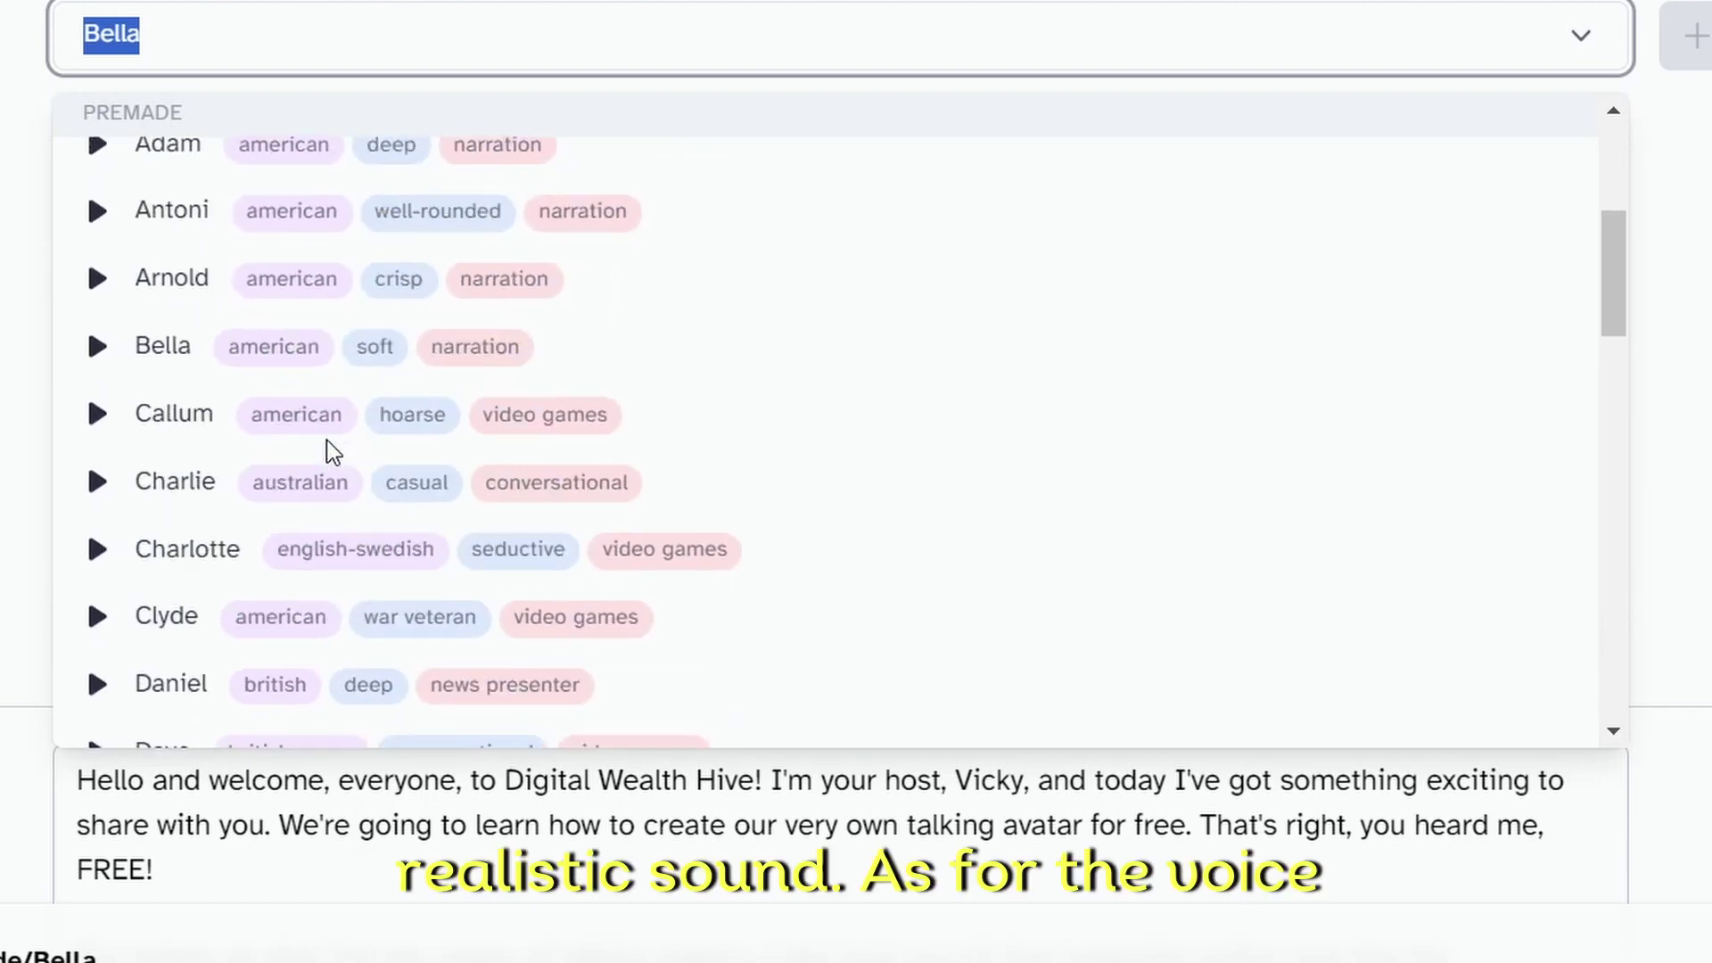
{"action": "key", "text": "Escape"}
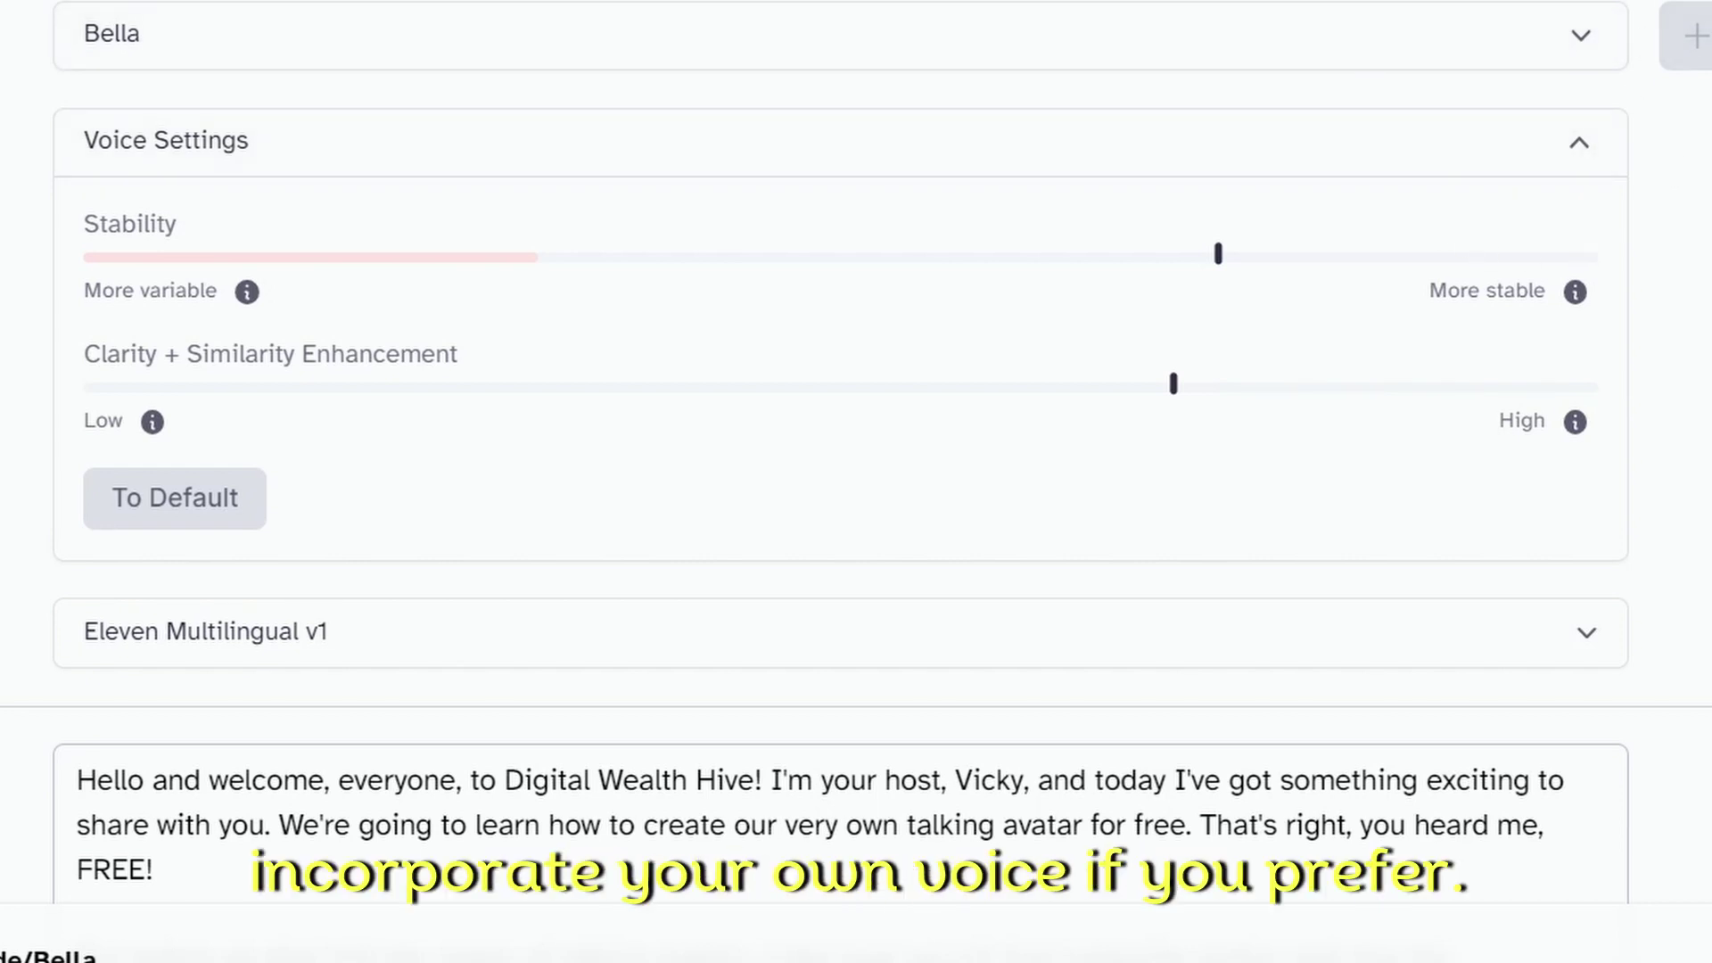
Step: Generate the speech from the pasted script with the Bella voice and download the audio as an MP3 file
{"action": "scroll", "coordinate": [856, 452], "scroll_direction": "down", "scroll_amount": 8}
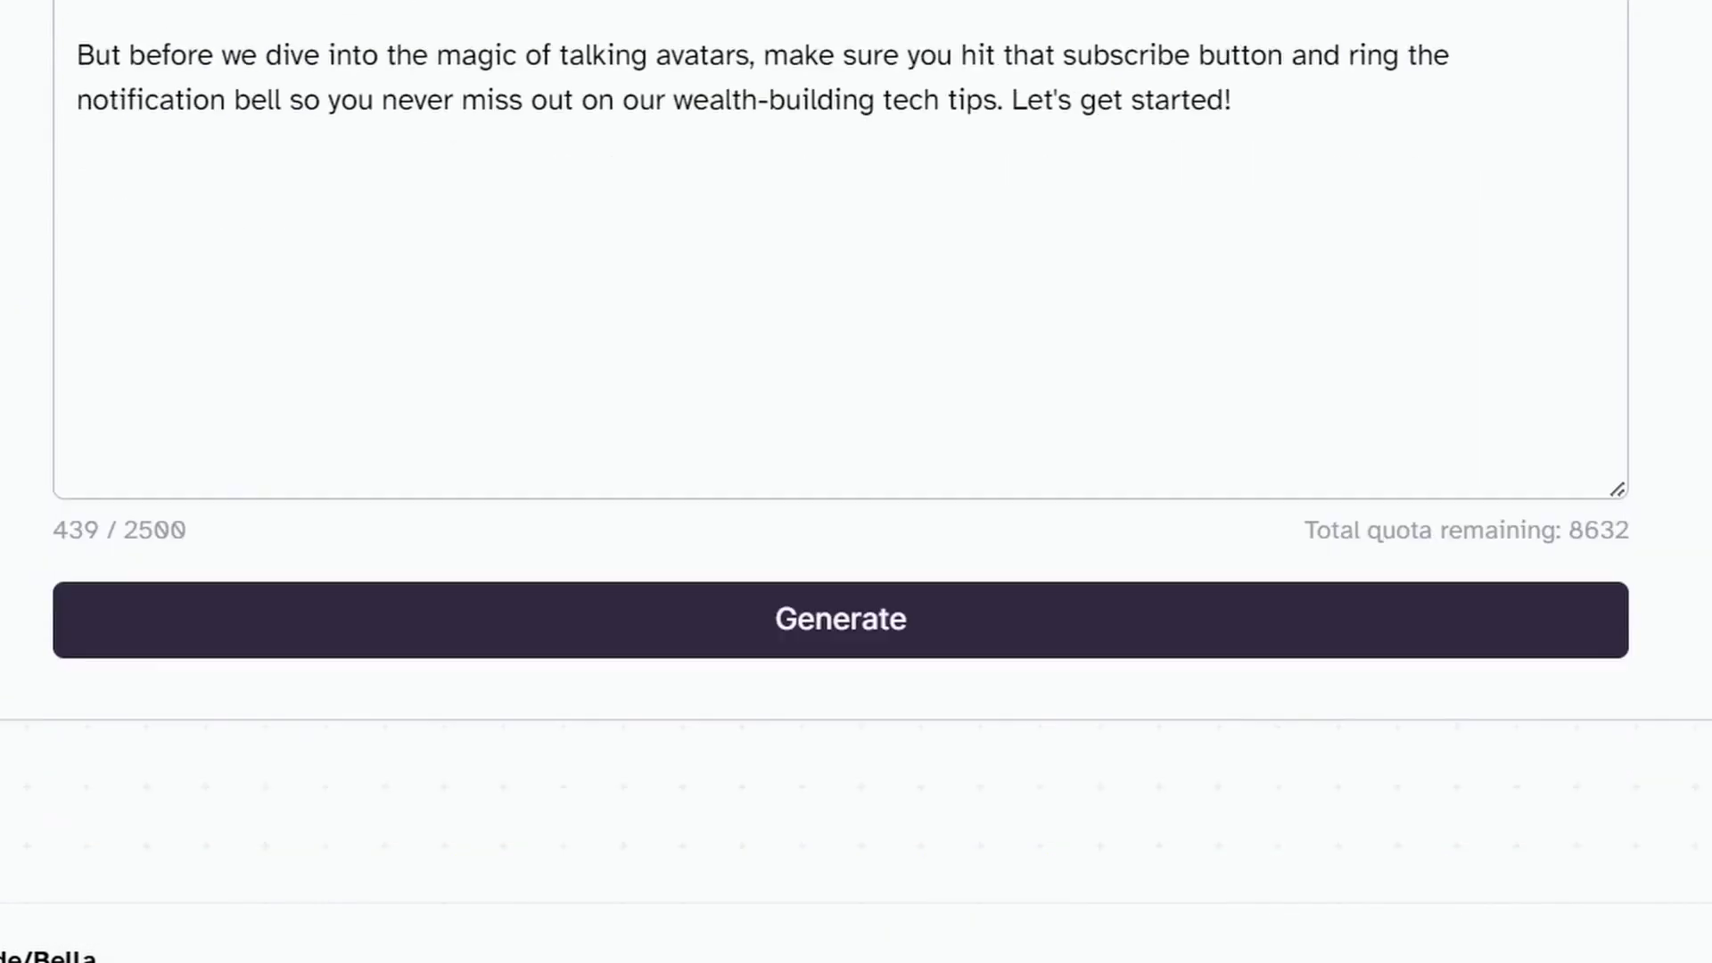
{"action": "scroll", "coordinate": [856, 446], "scroll_direction": "up", "scroll_amount": 1}
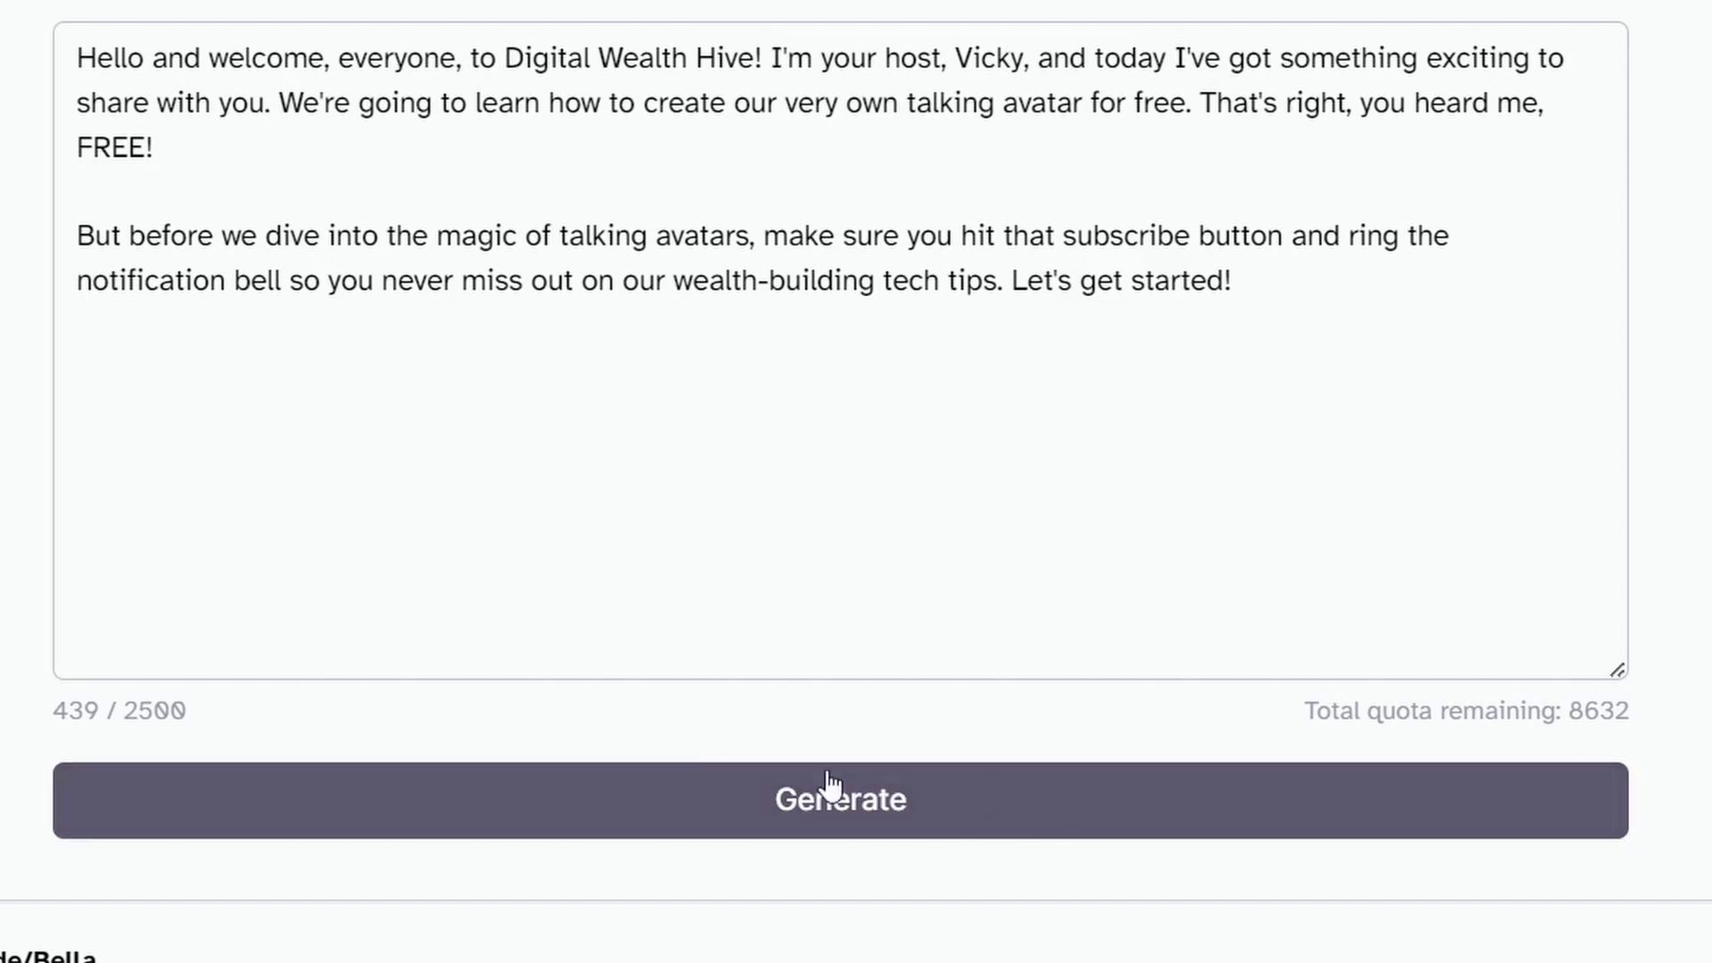
{"action": "left_click", "coordinate": [946, 822]}
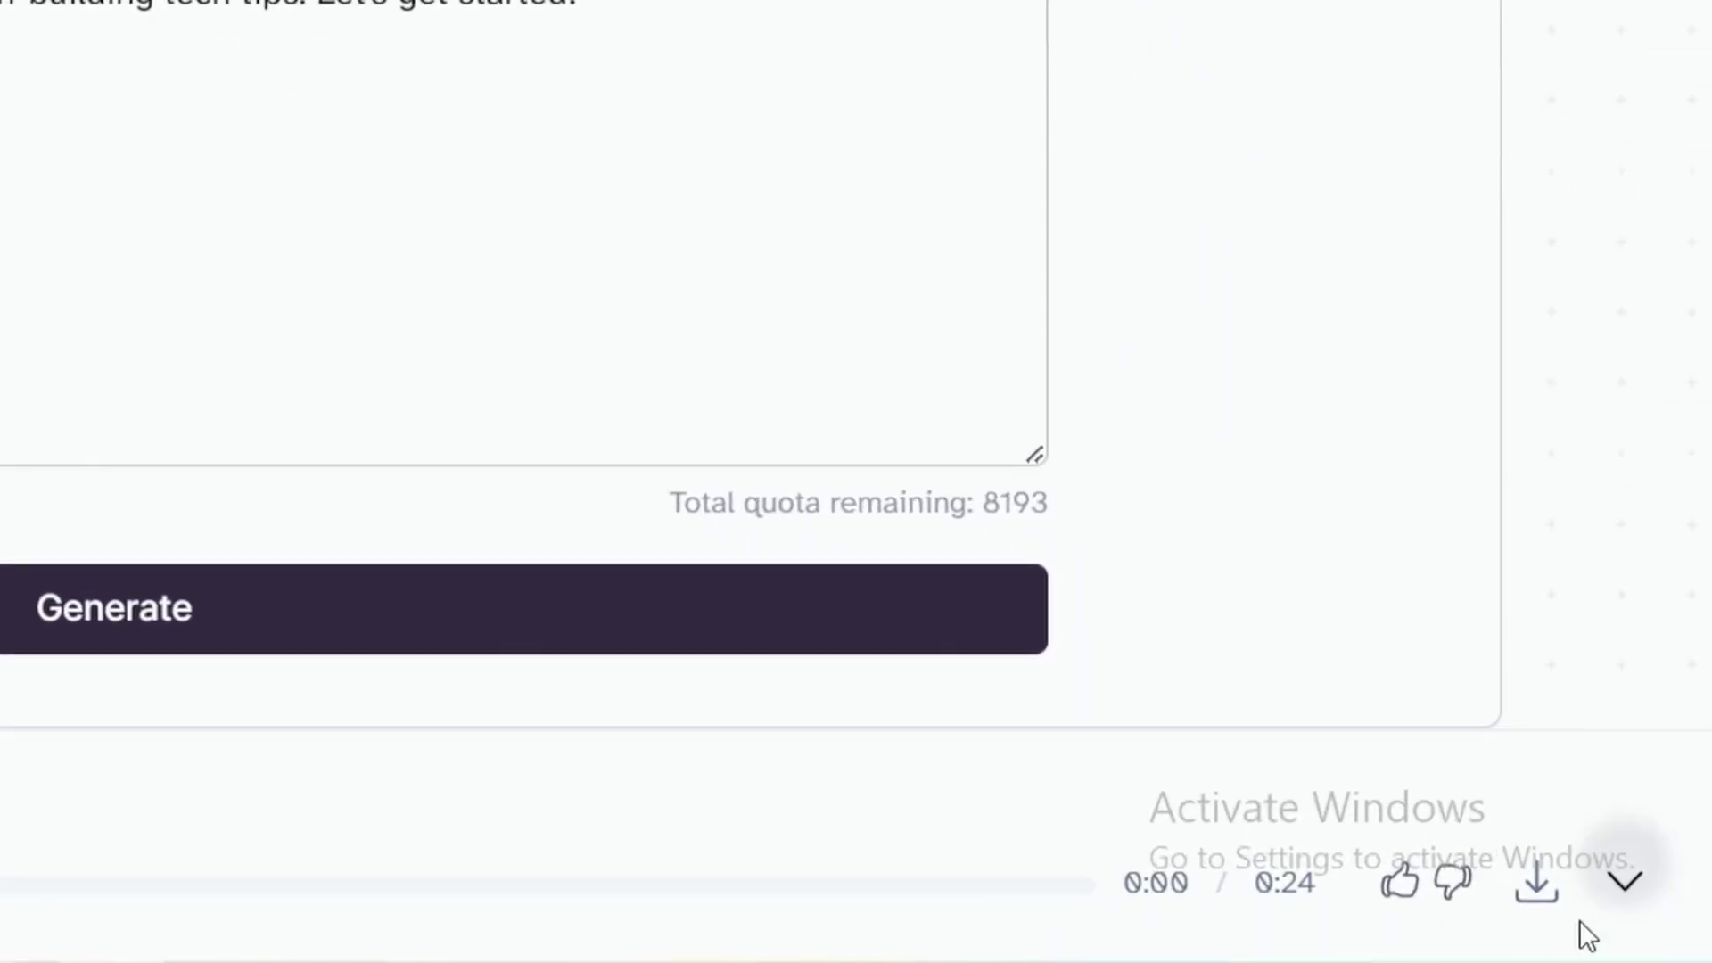
{"action": "left_click", "coordinate": [1538, 883]}
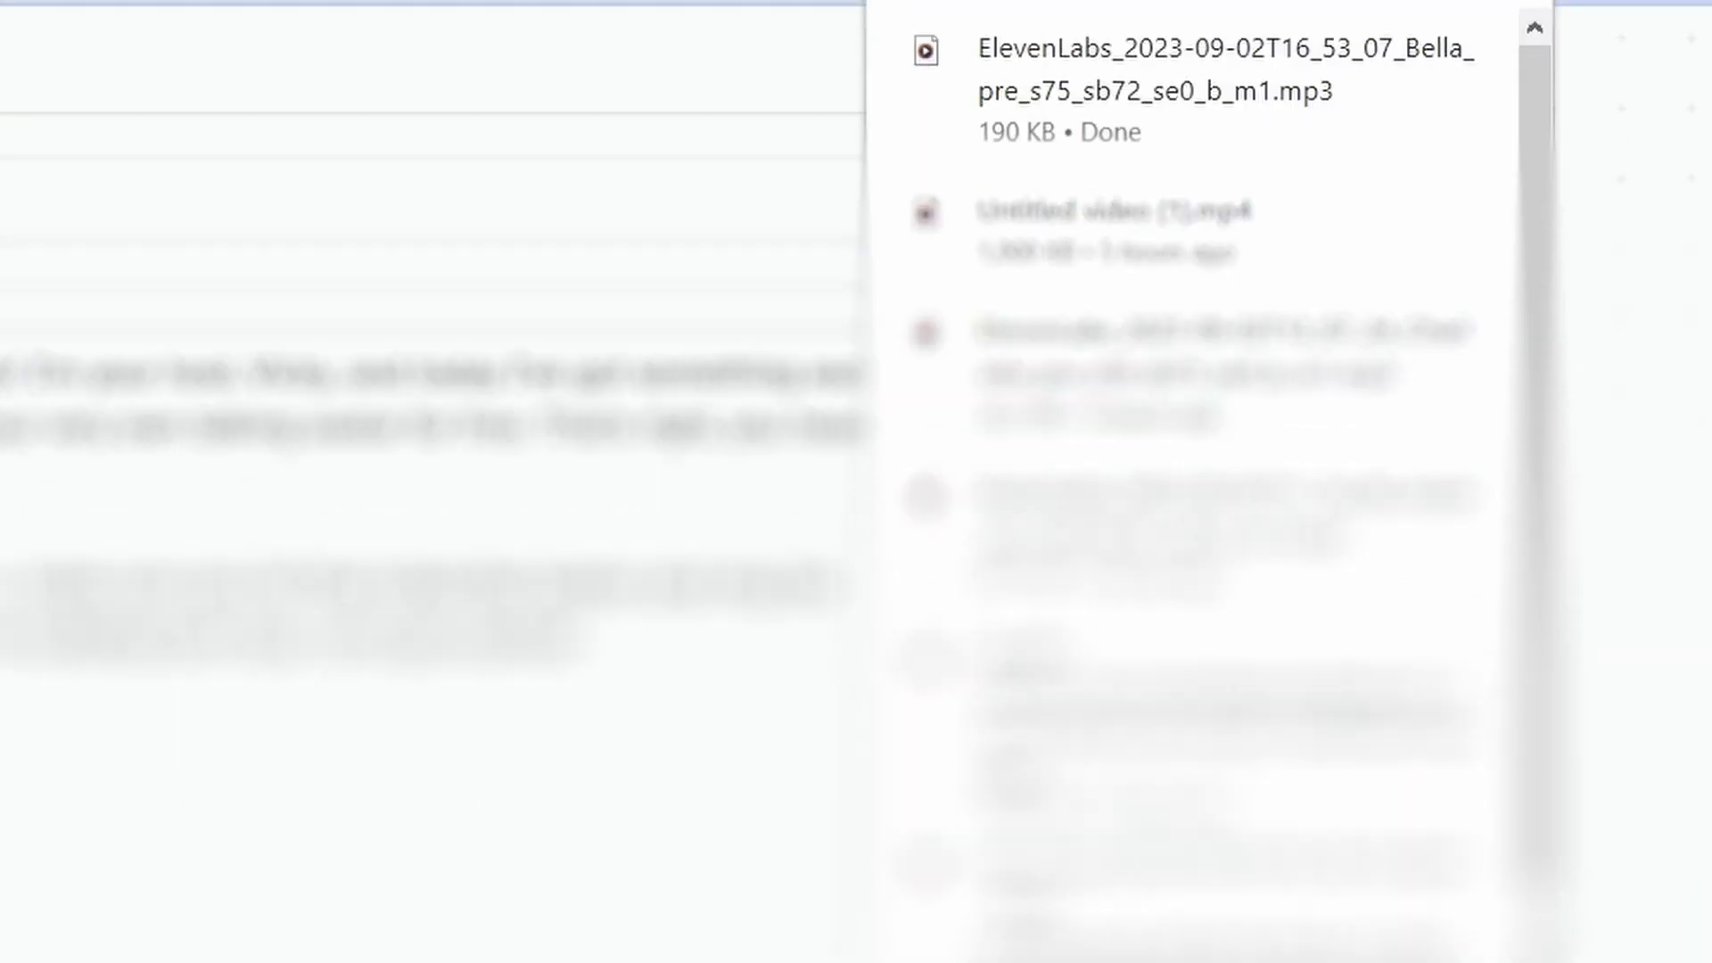